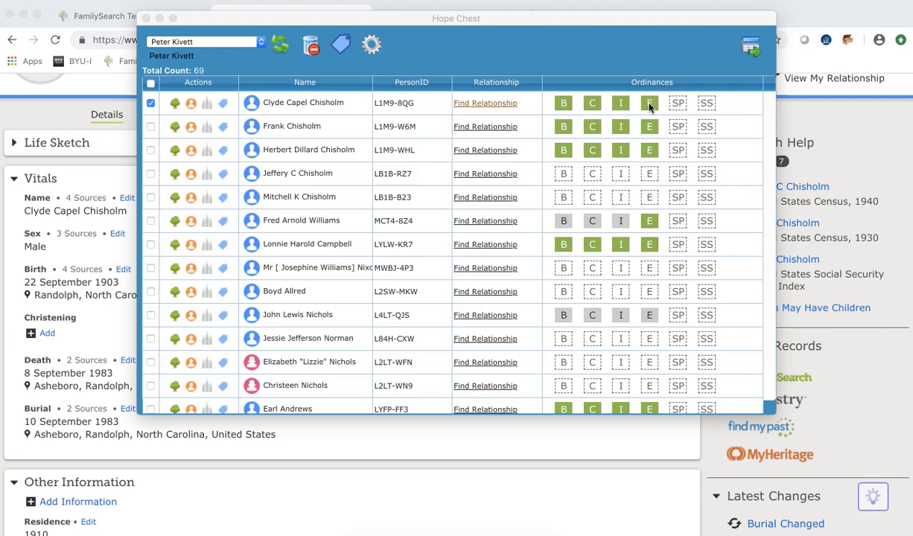
Mark Clyde's C ordinance box in Hope Chest and bring up his FamilySearch person page.
click(594, 108)
click(68, 112)
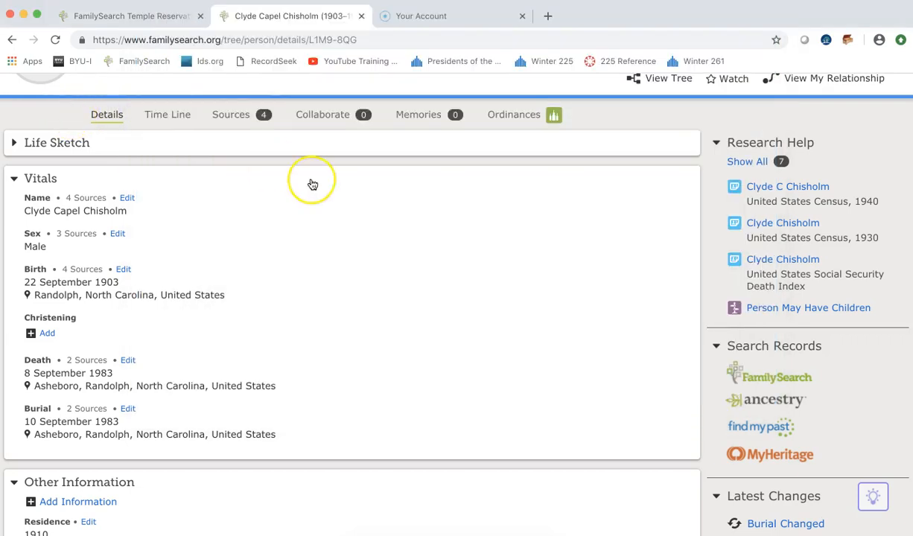
scroll(313, 185, up, 3)
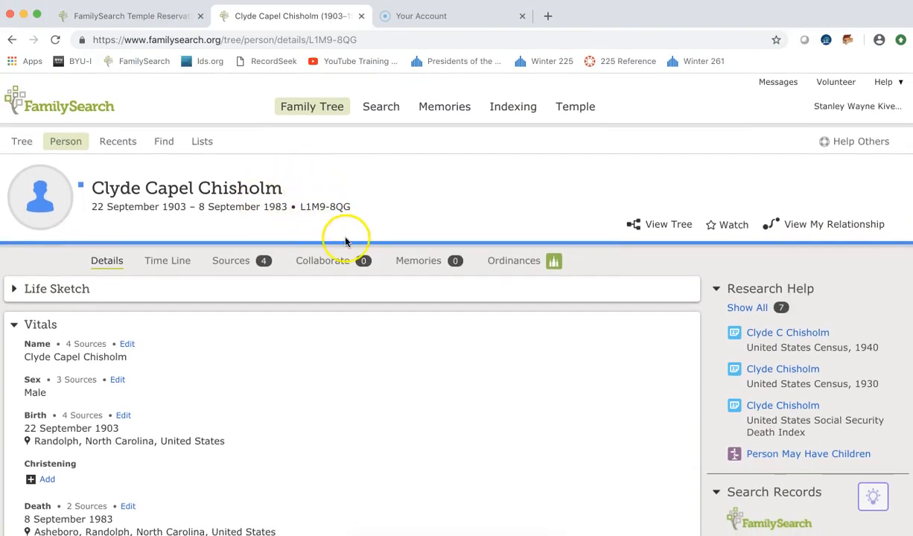
scroll(342, 337, down, 3)
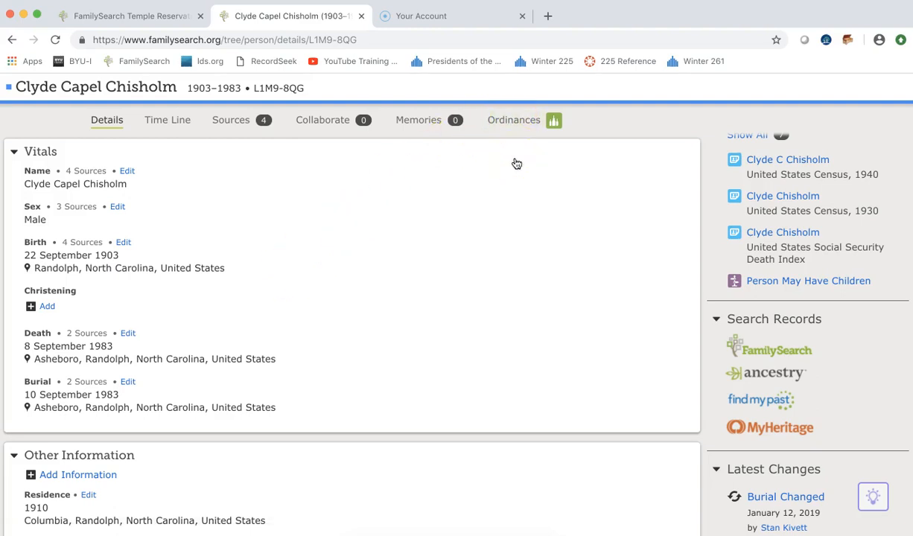
scroll(392, 339, down, 3)
scroll(392, 341, down, 5)
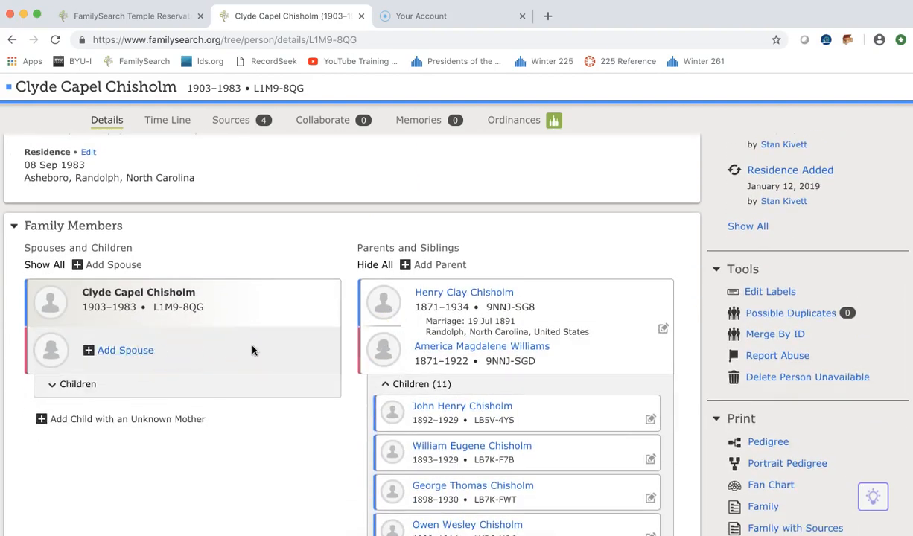
scroll(329, 247, up, 2)
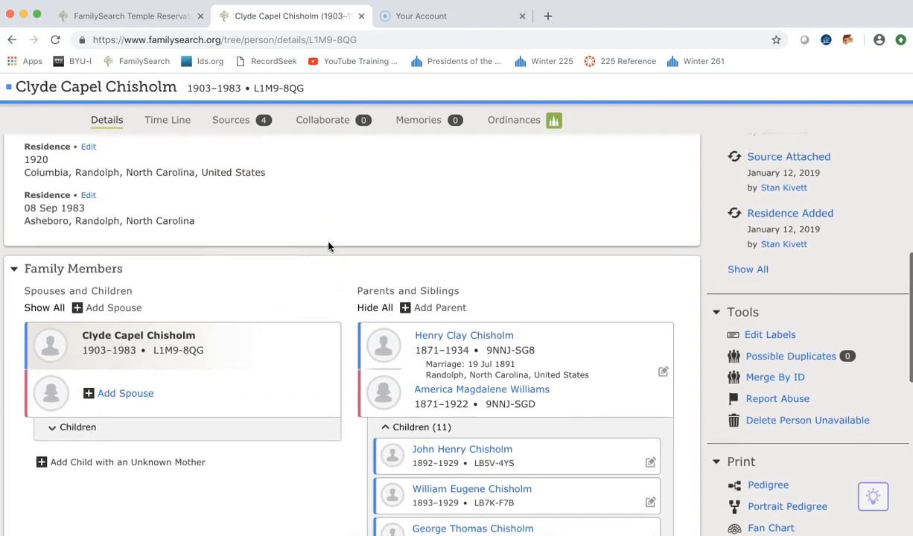
scroll(314, 285, up, 5)
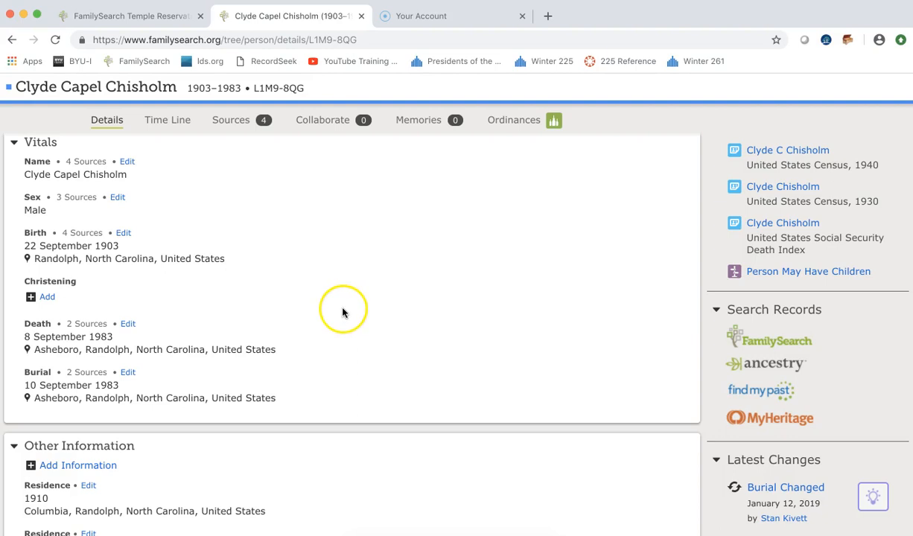
scroll(341, 302, up, 2)
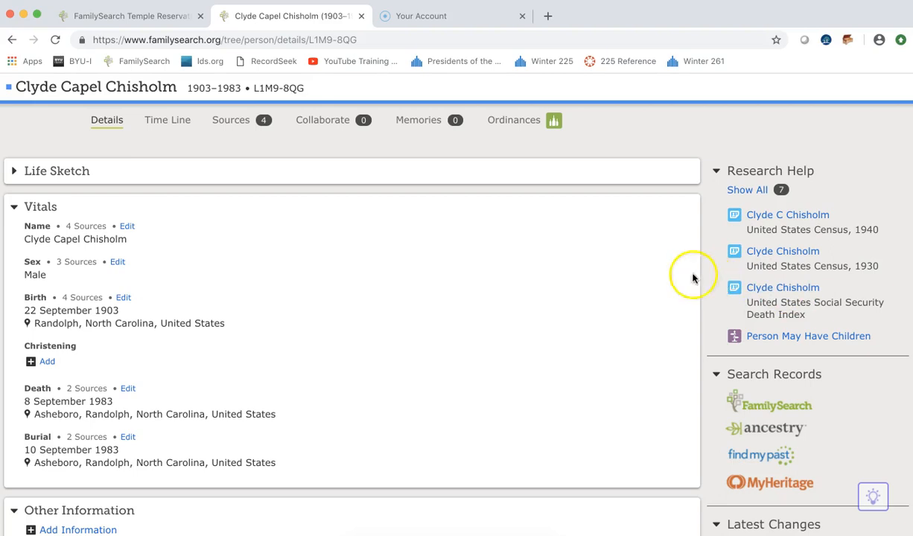
Show Clyde's sources and expand the Find A Grave Index entry (burial 1983, Oaklawn Cemetery, Asheboro).
click(228, 122)
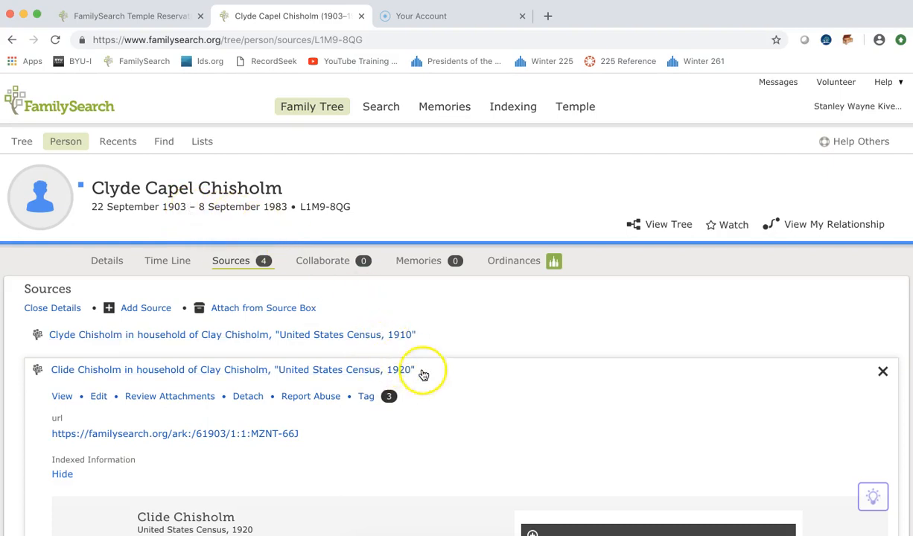
scroll(445, 379, down, 7)
scroll(445, 380, down, 5)
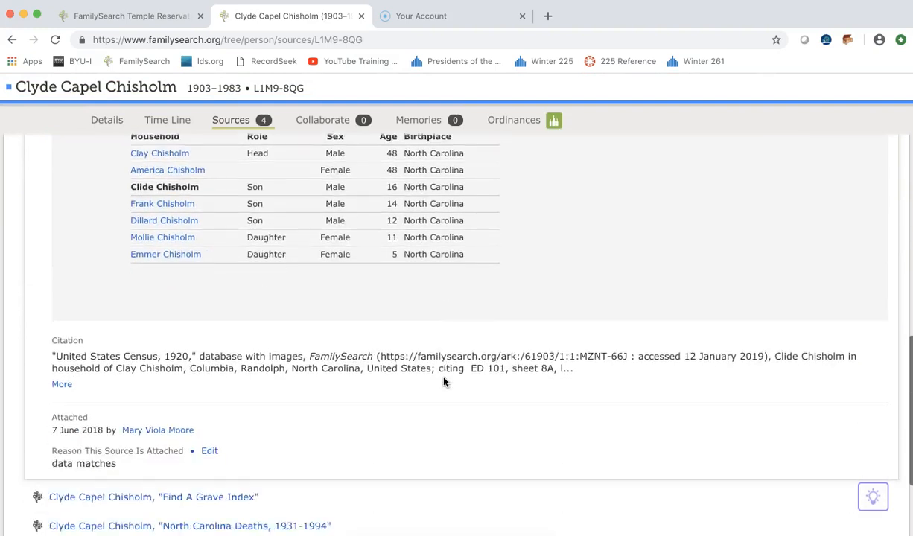
click(255, 381)
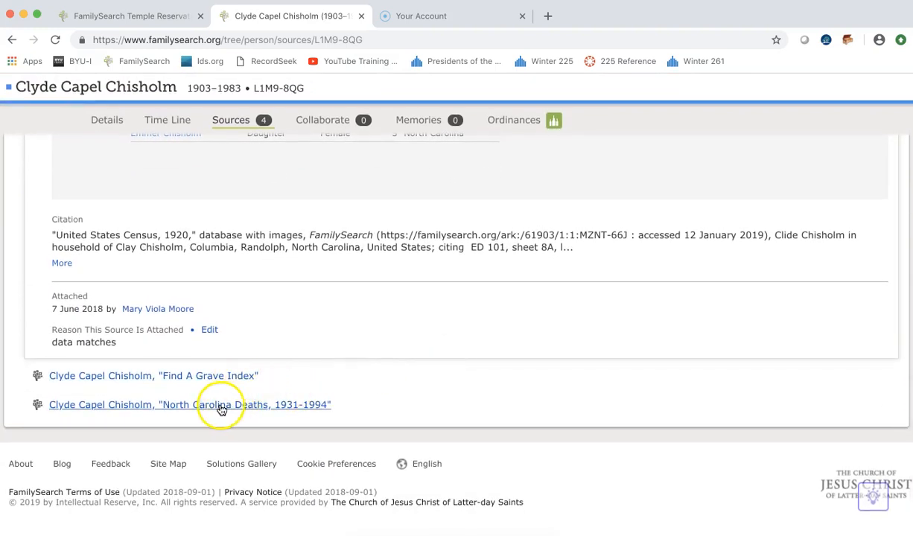
click(182, 377)
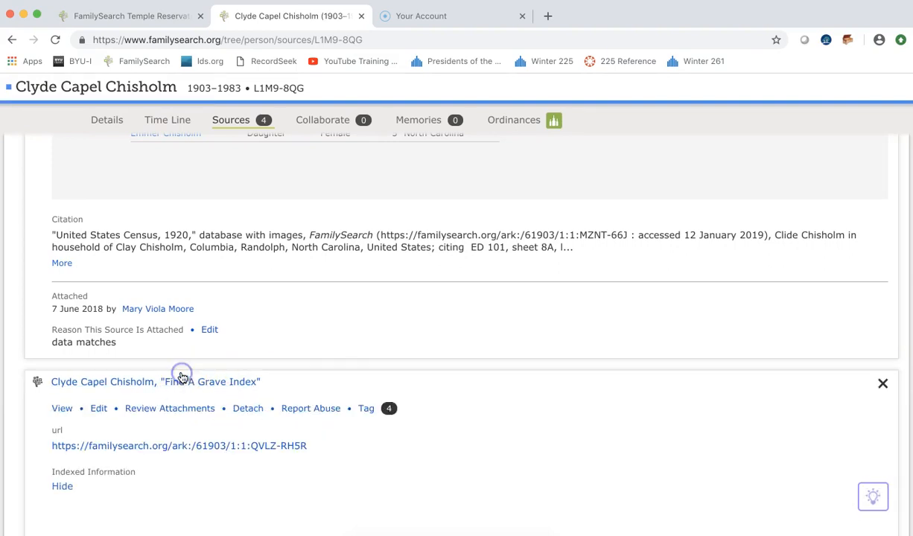
scroll(528, 432, down, 3)
scroll(528, 431, down, 3)
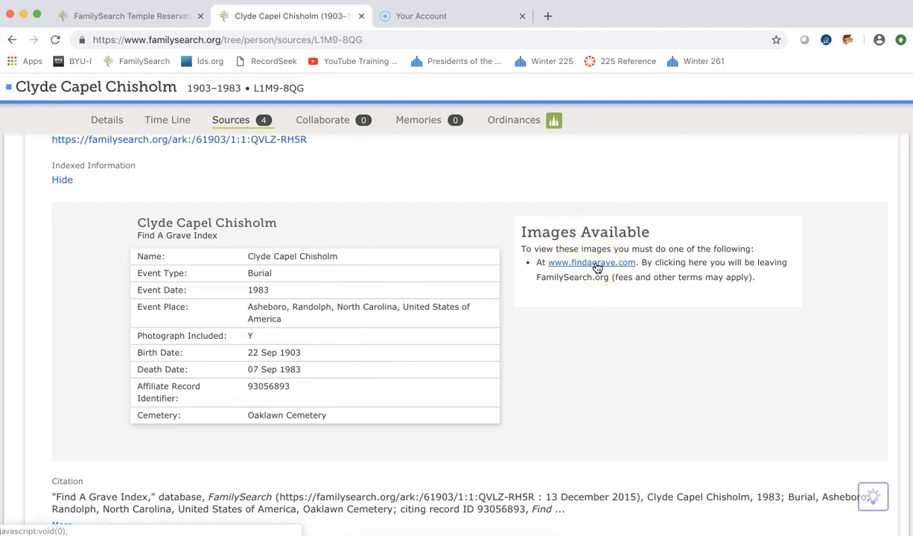
click(587, 263)
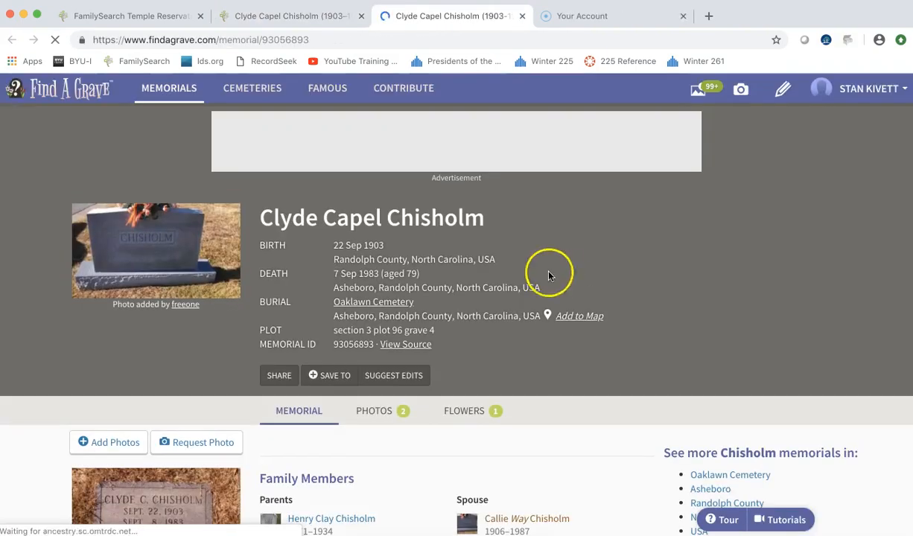
click(177, 252)
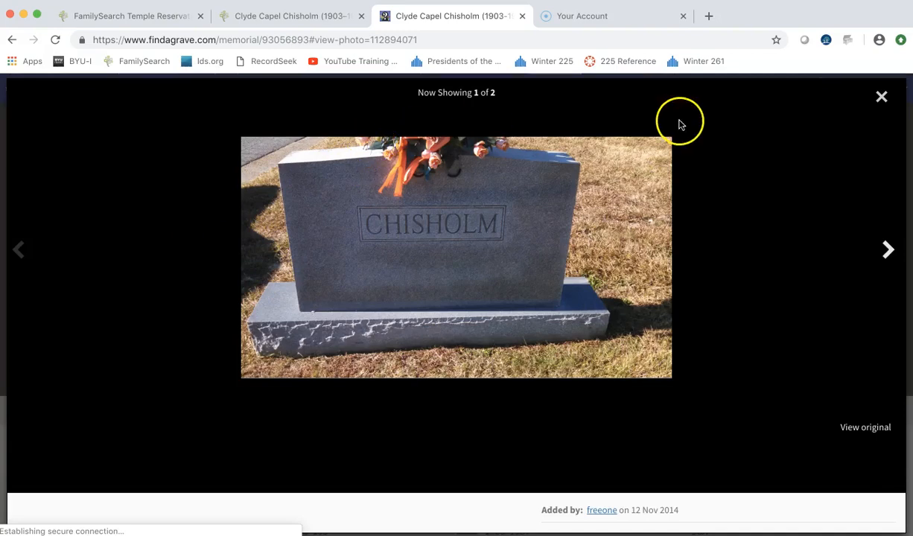
click(881, 98)
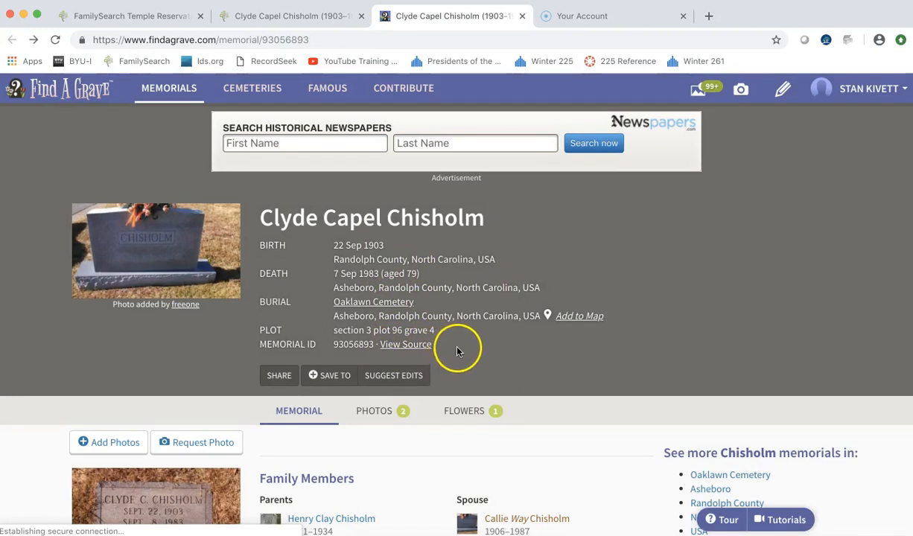
scroll(457, 350, down, 3)
scroll(458, 350, down, 3)
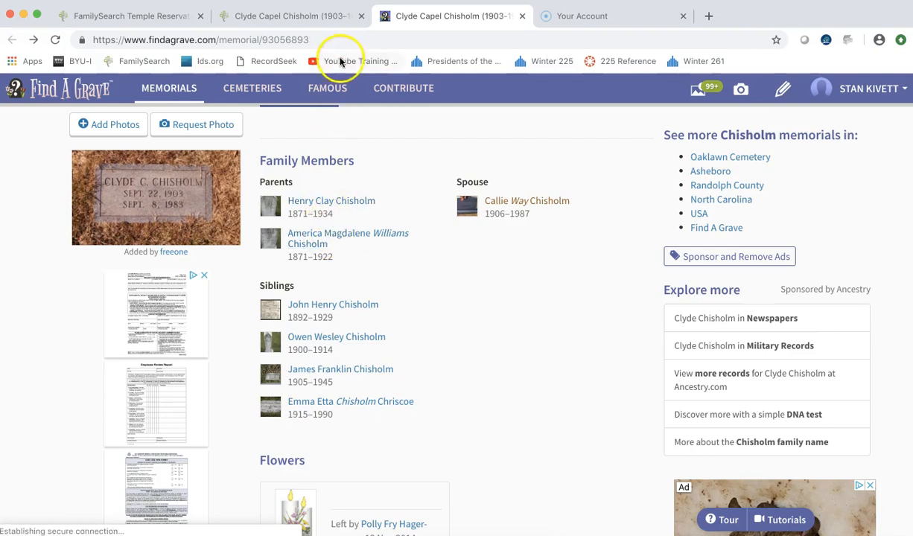
click(298, 15)
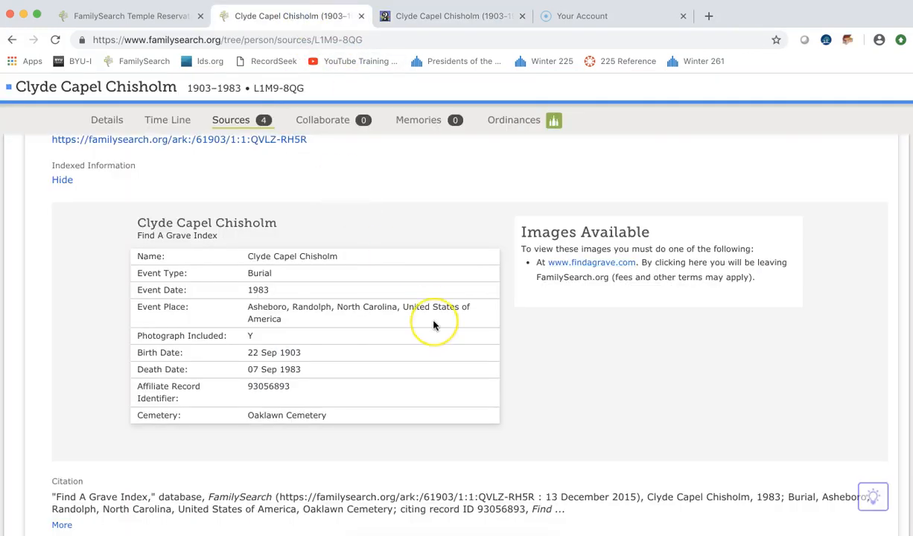
click(105, 120)
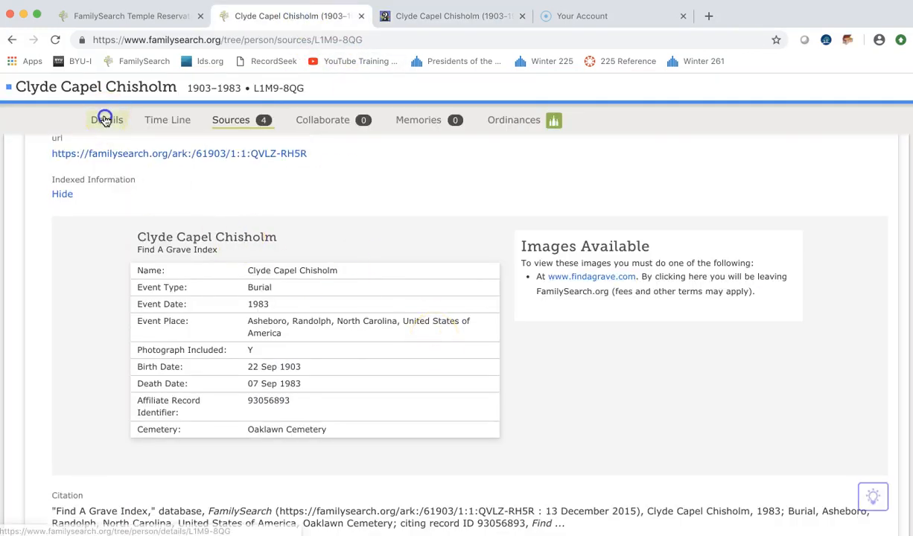
scroll(381, 310, down, 10)
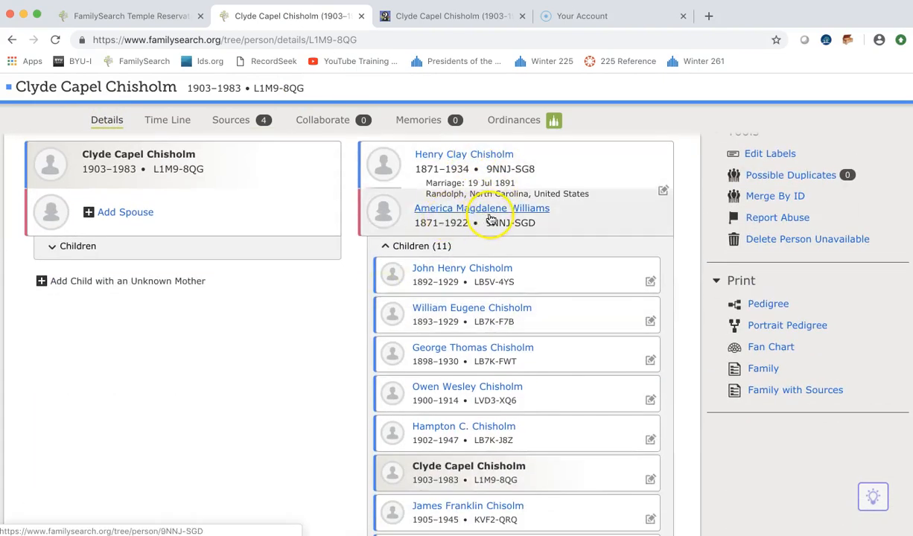
click(436, 15)
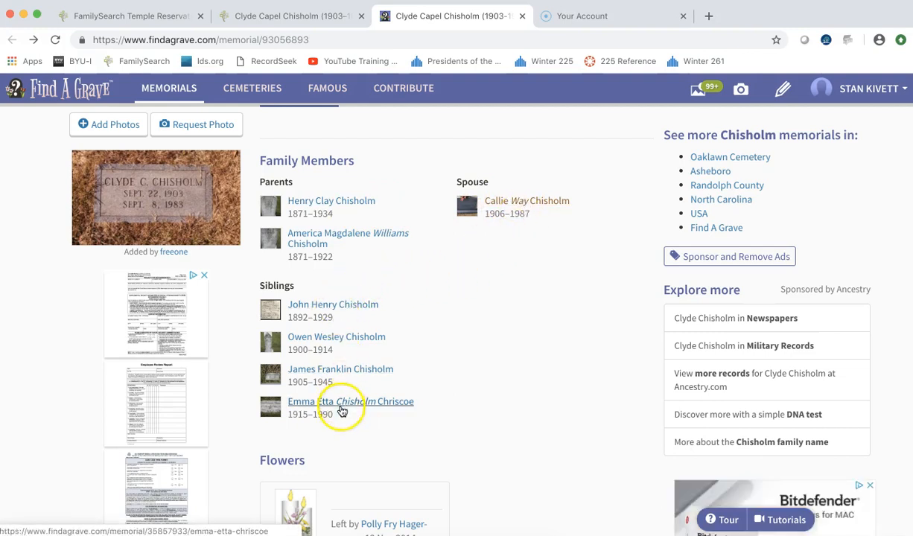
click(514, 203)
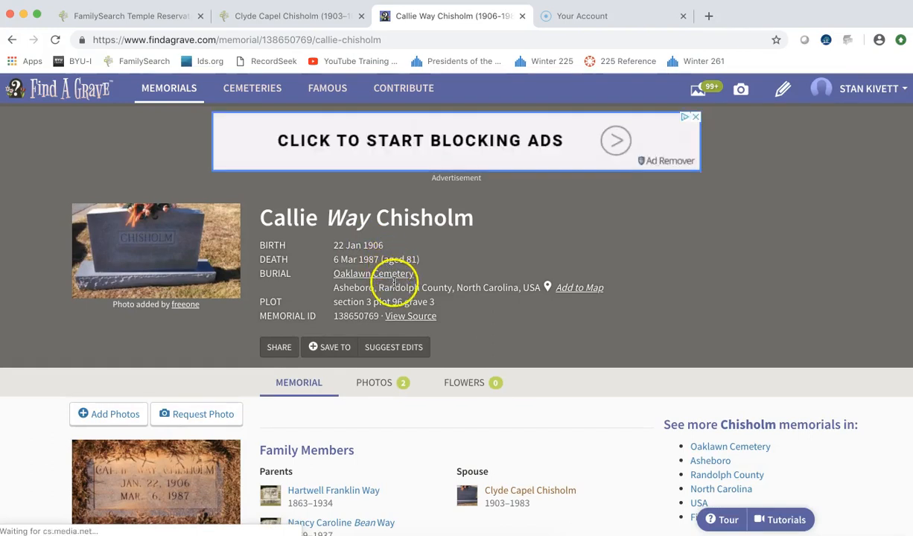
scroll(355, 439, down, 5)
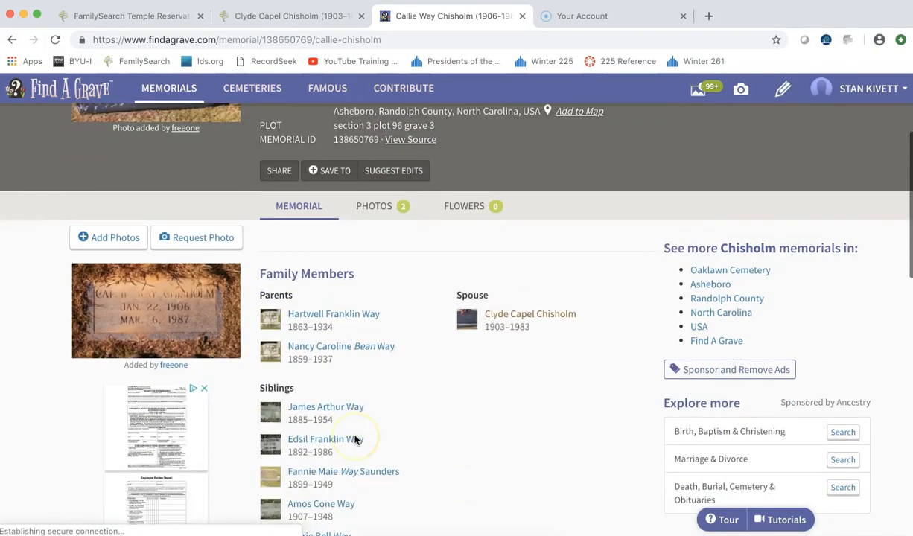
scroll(350, 428, down, 1)
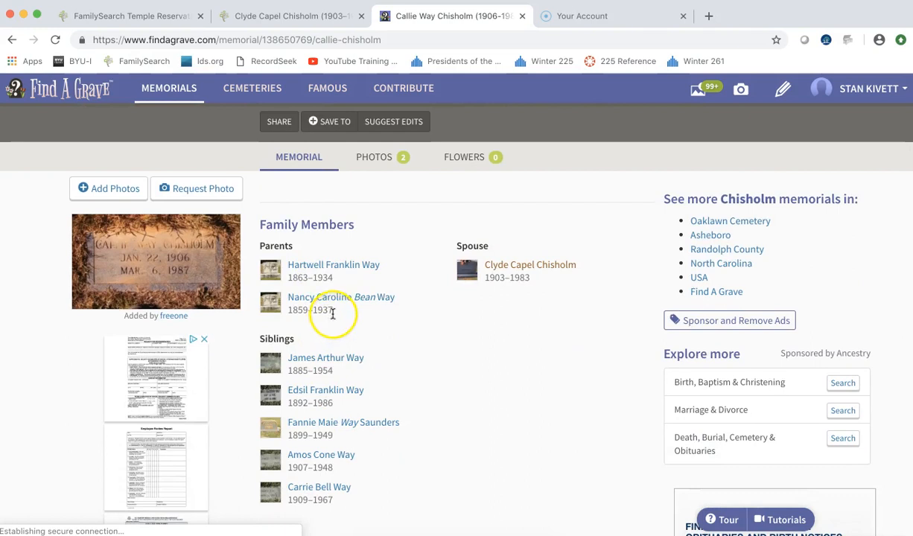
click(293, 17)
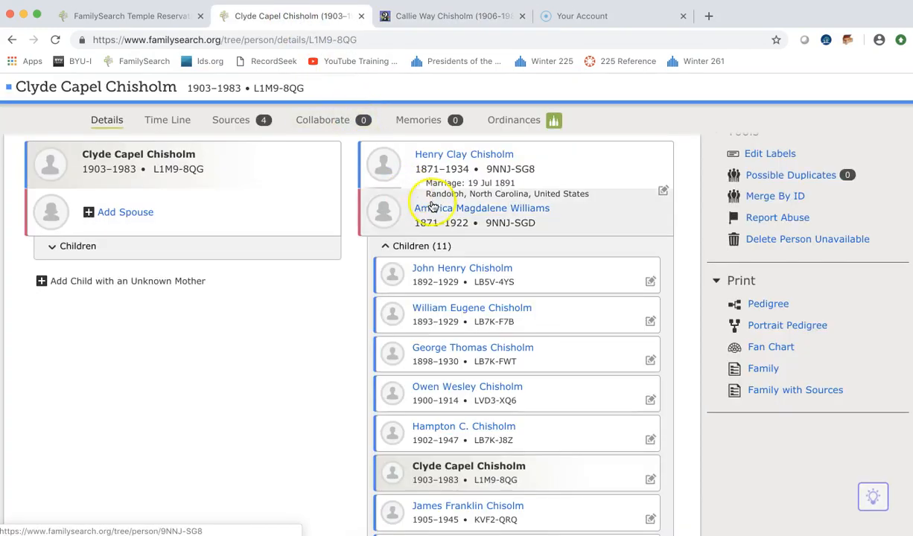
From Clyde's research hints, open the North Carolina, County Marriages, 1762-1979 hint for attaching.
scroll(485, 207, up, 7)
scroll(485, 207, up, 1)
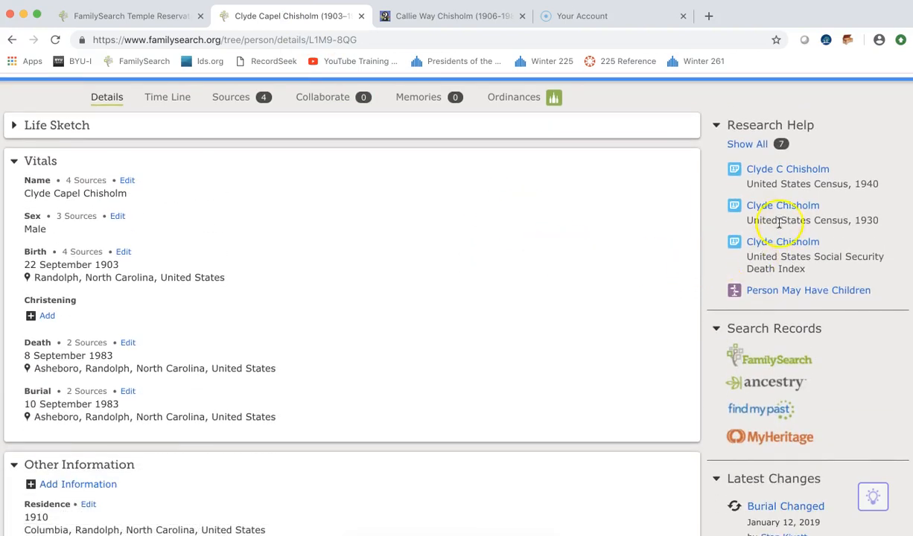
click(747, 144)
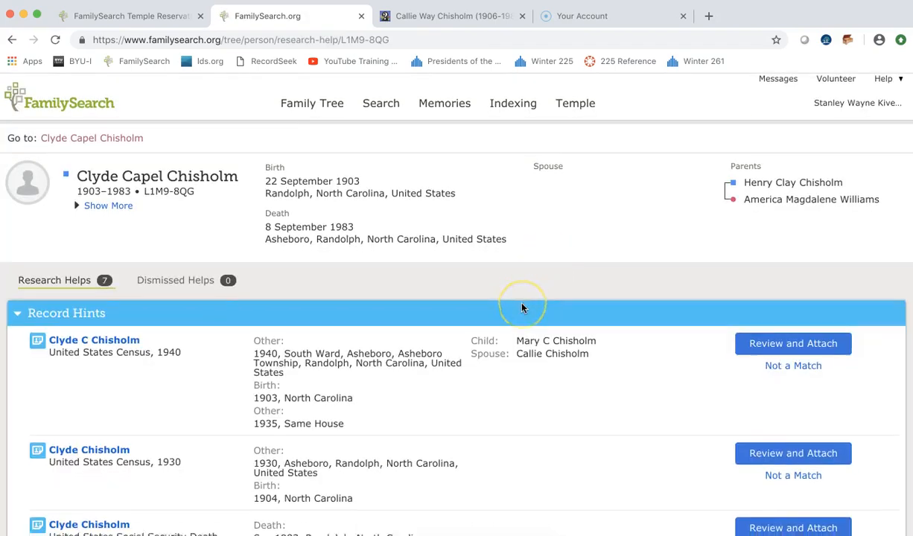
scroll(503, 295, down, 4)
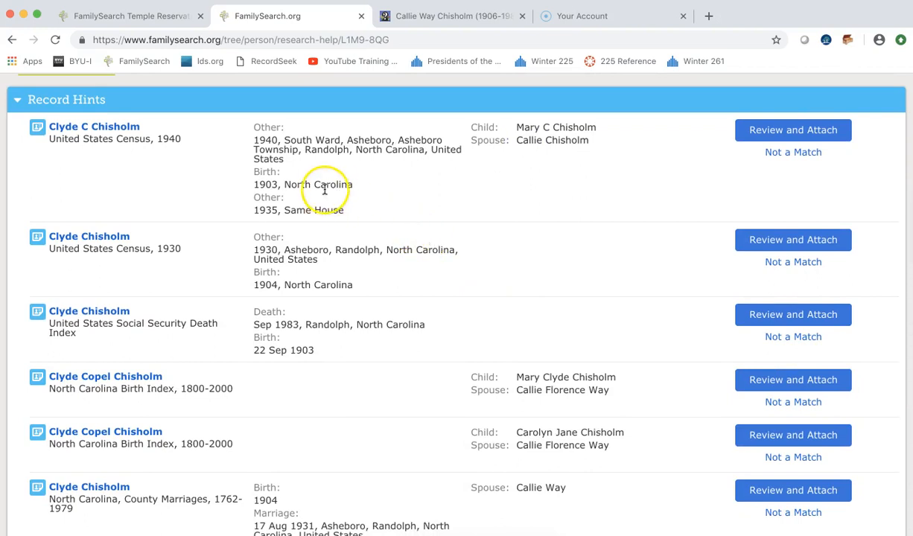
scroll(350, 239, down, 3)
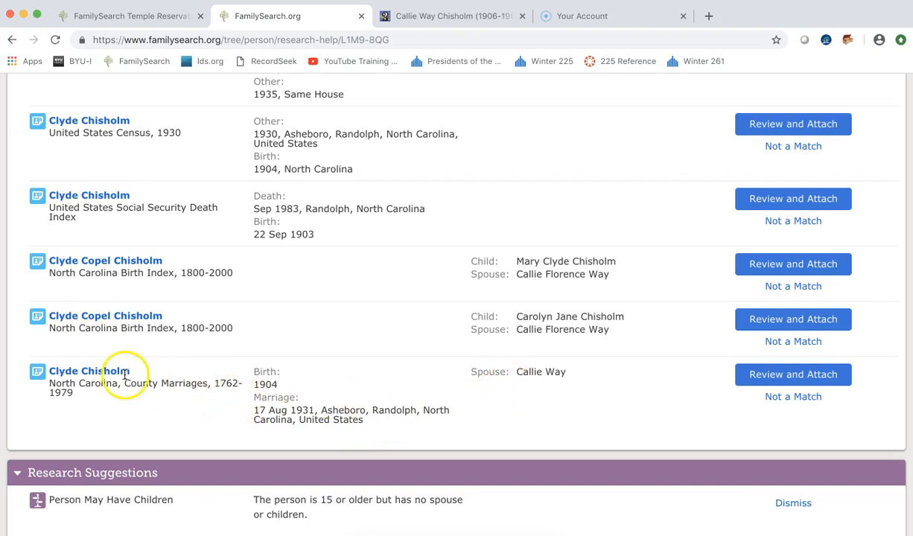
click(773, 375)
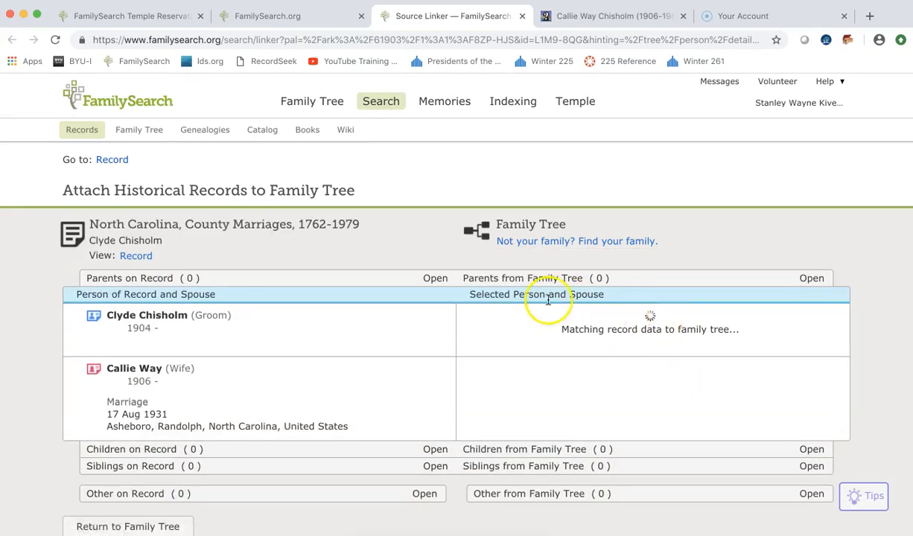
scroll(462, 407, down, 3)
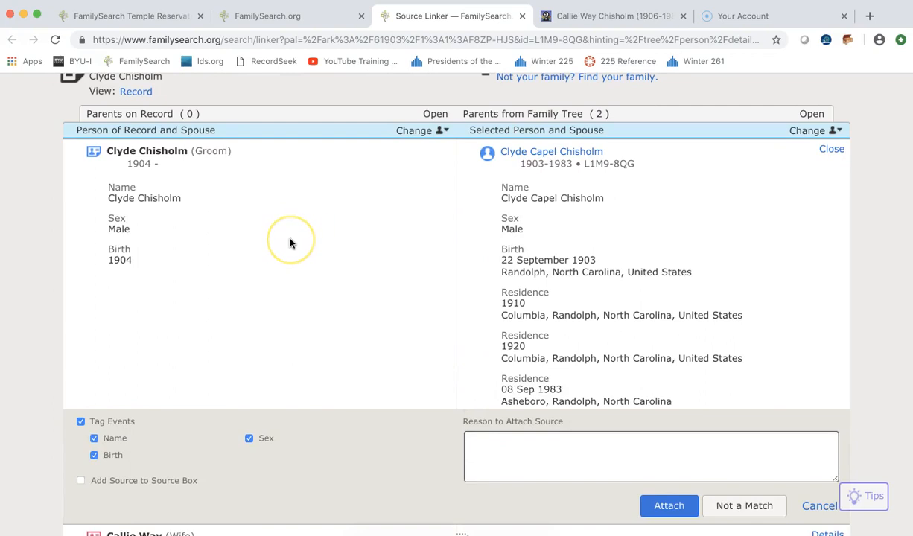
scroll(290, 244, down, 3)
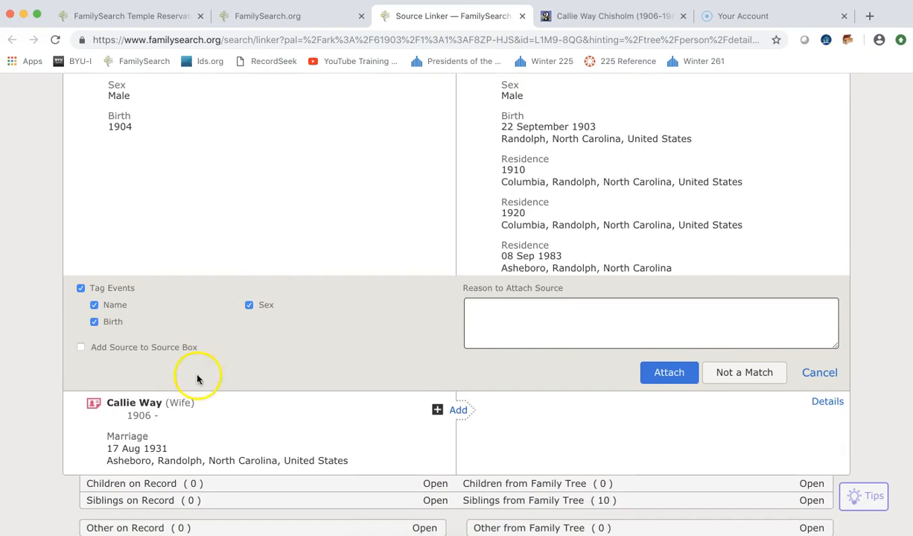
scroll(348, 328, up, 2)
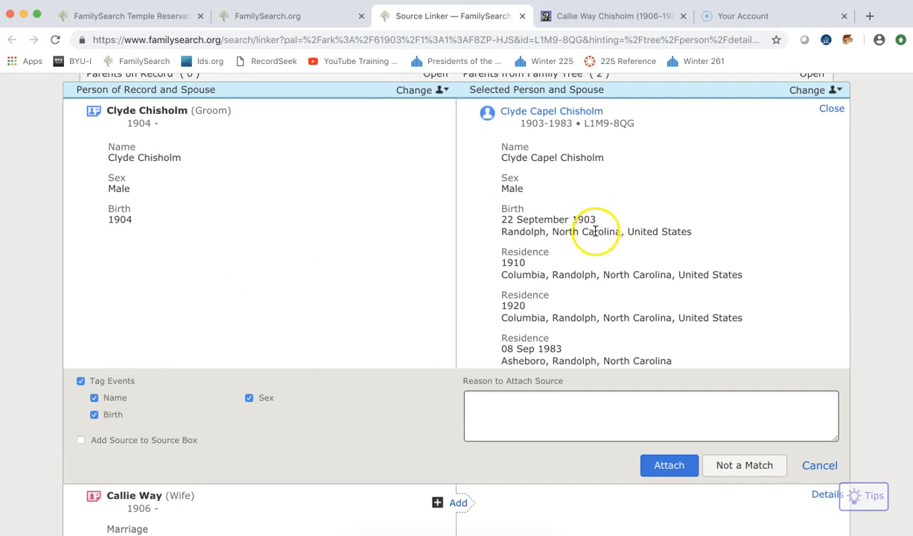
scroll(424, 393, down, 2)
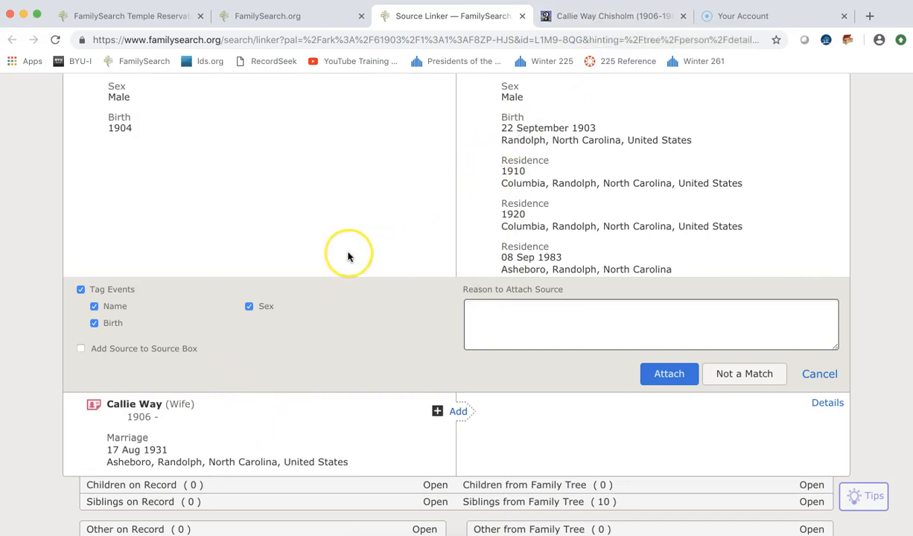
scroll(348, 257, up, 3)
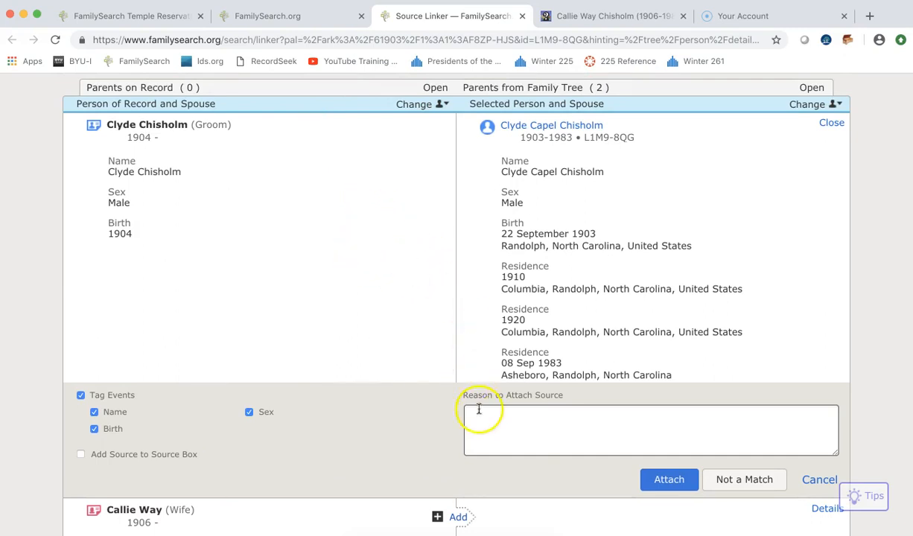
text(Verifies marriage information.)
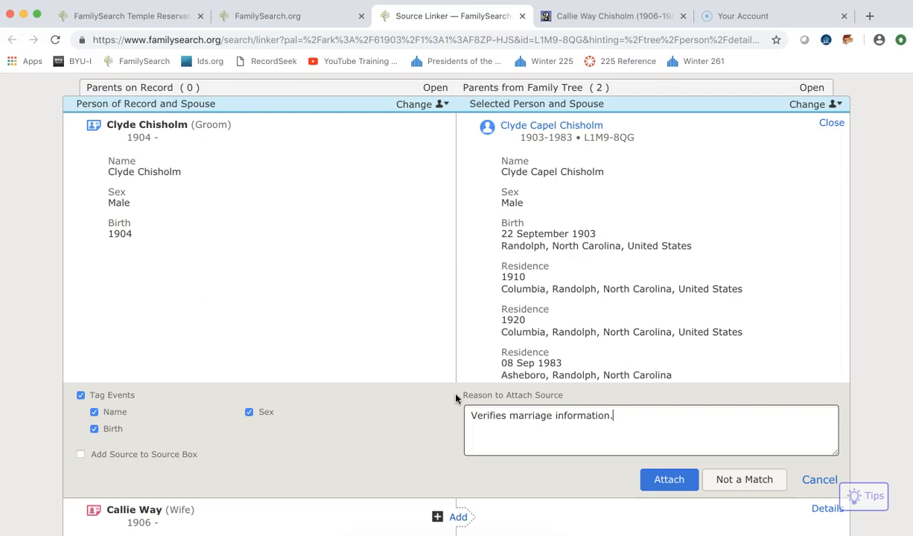
click(663, 478)
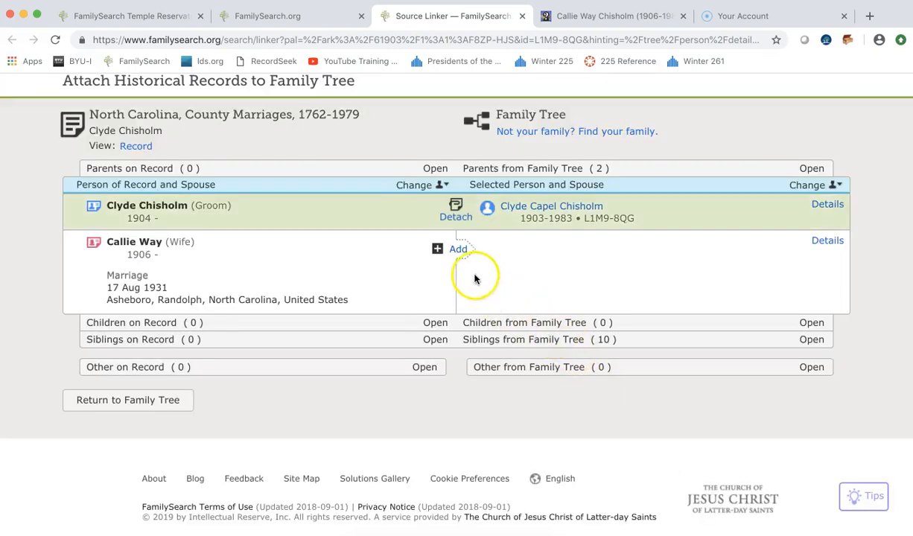
click(458, 249)
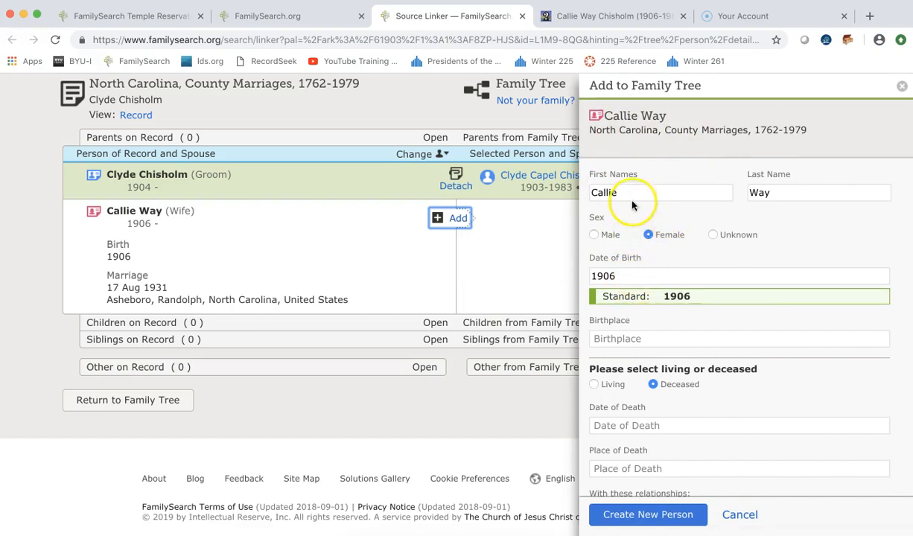
Set Callie's birth date to 22 January 1906 and add Florence to her first names.
click(604, 16)
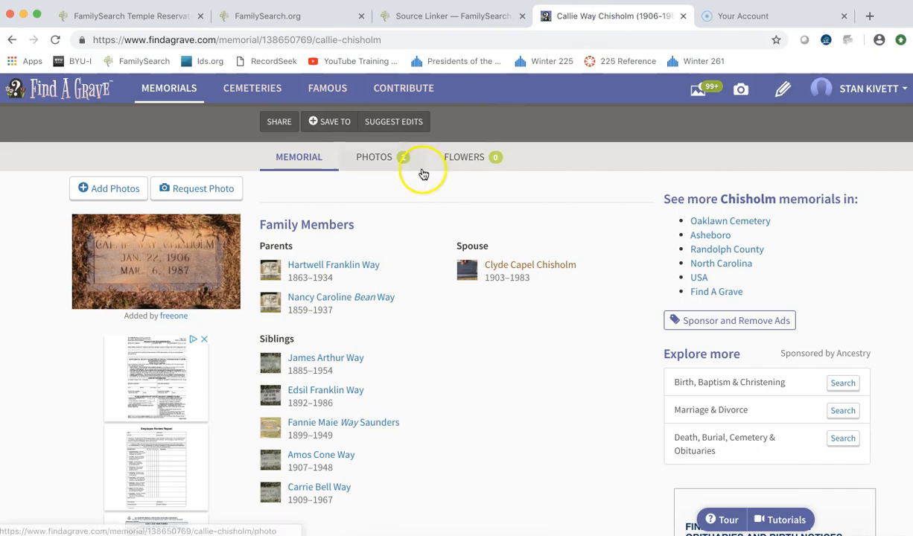
scroll(378, 230, up, 3)
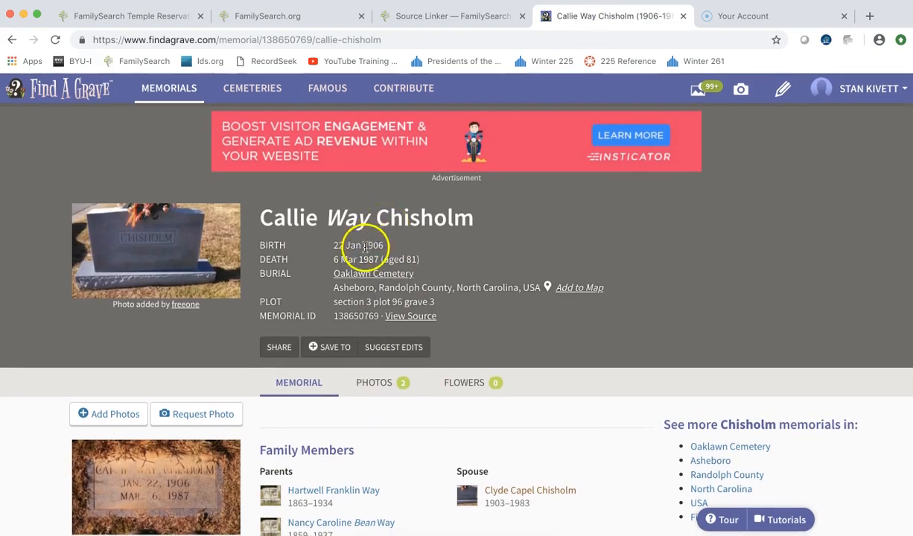
click(465, 16)
click(592, 276)
text(22 )
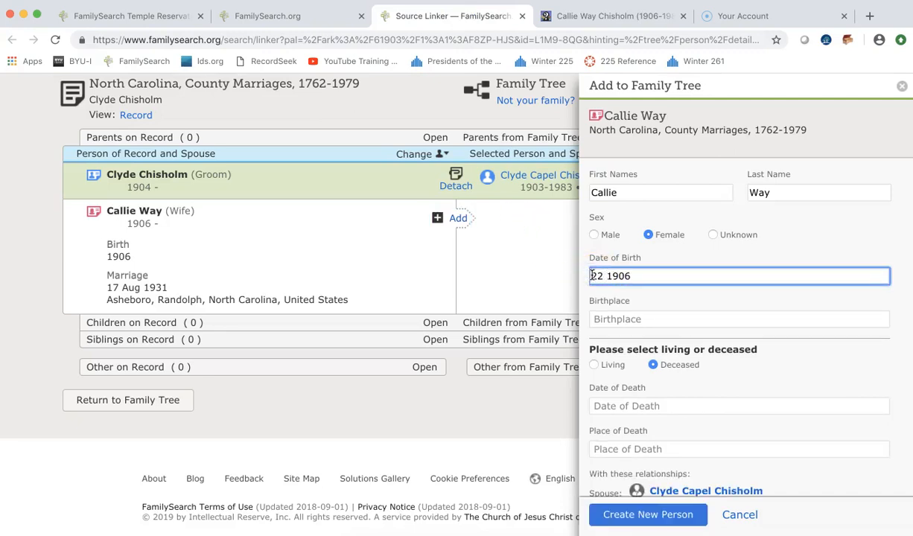
text(January)
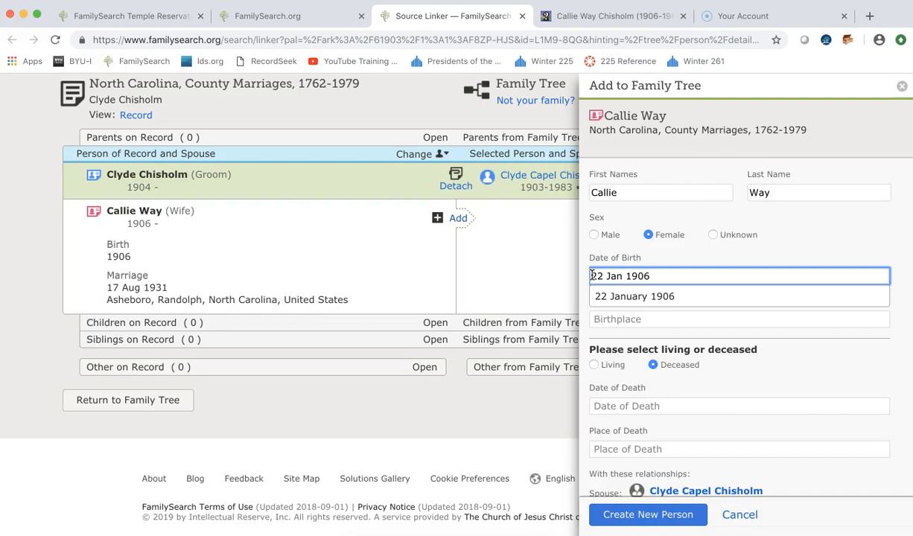
click(616, 295)
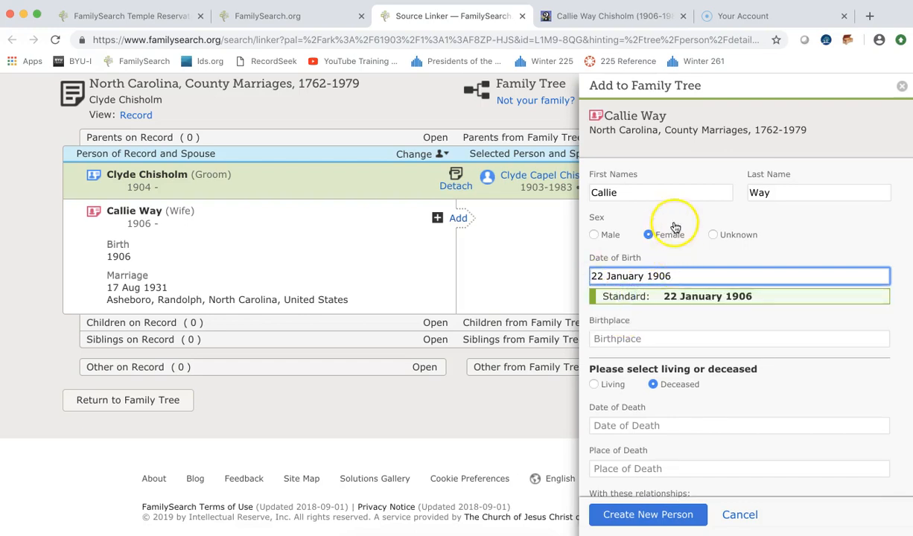
click(654, 188)
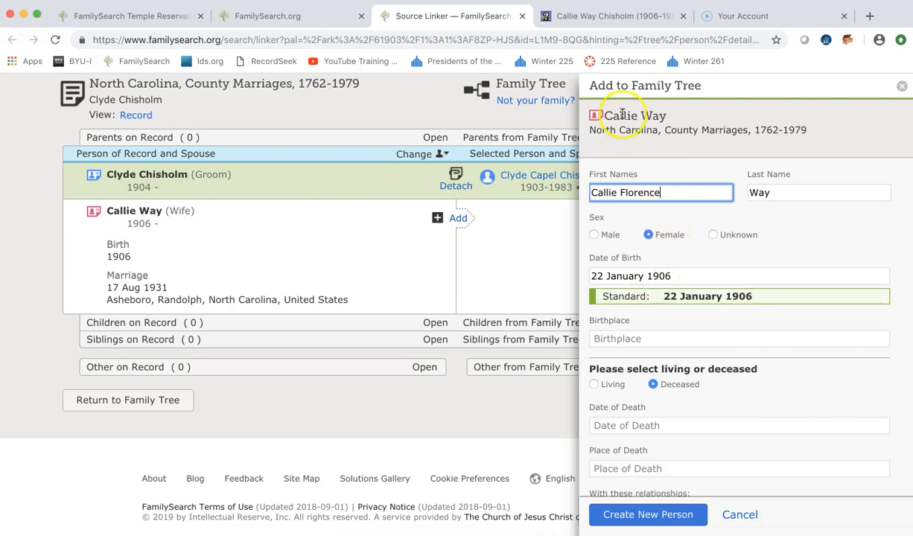
Enter Callie's standardized death date, 6 March 1987, checked against her memorial.
click(579, 15)
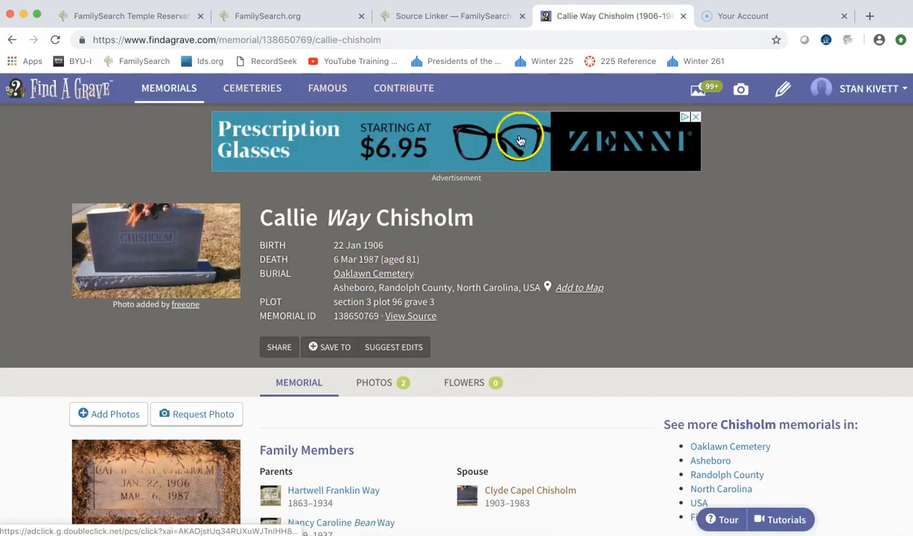
click(475, 14)
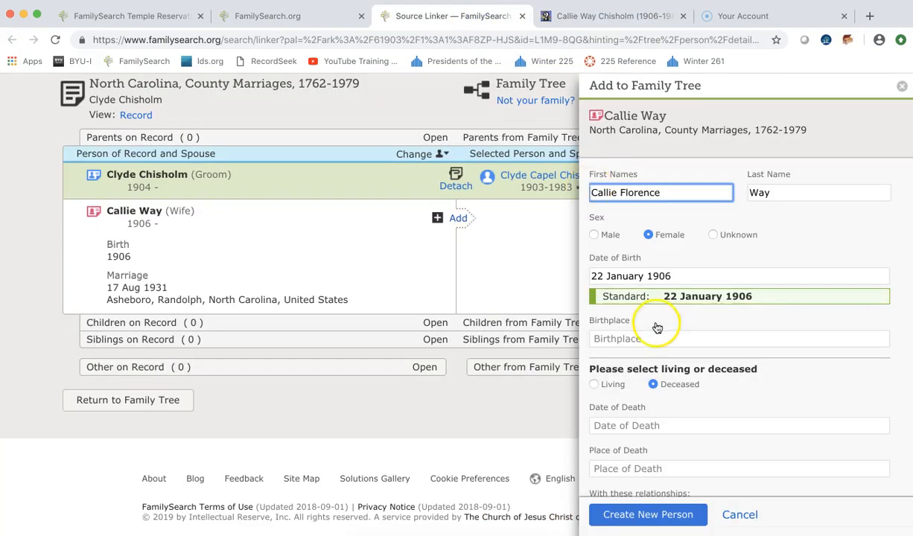
click(621, 424)
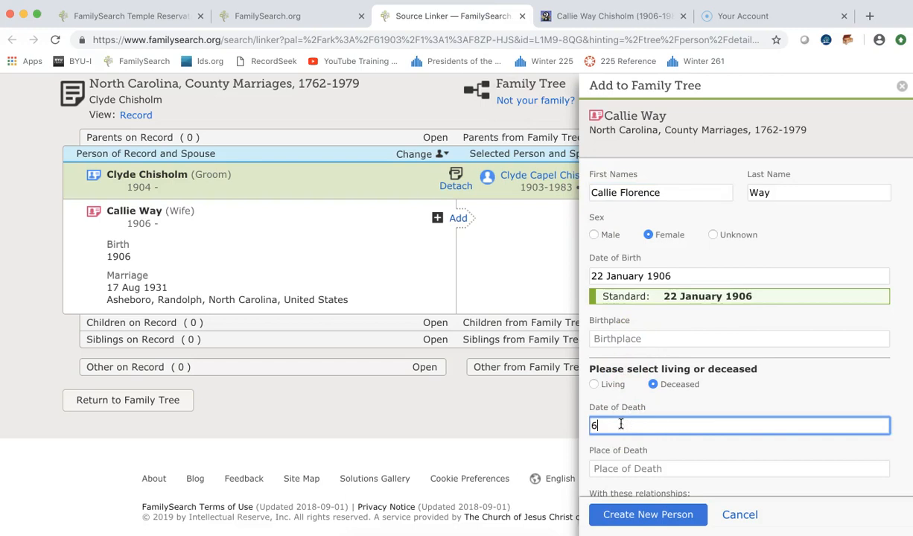
text(6 jMar)
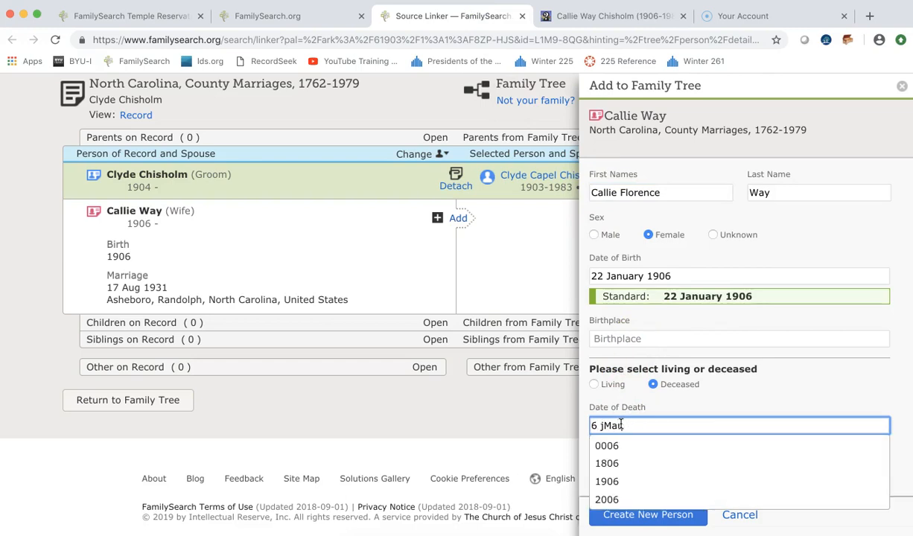
key(BackSpace)
key(BackSpace)
text(M)
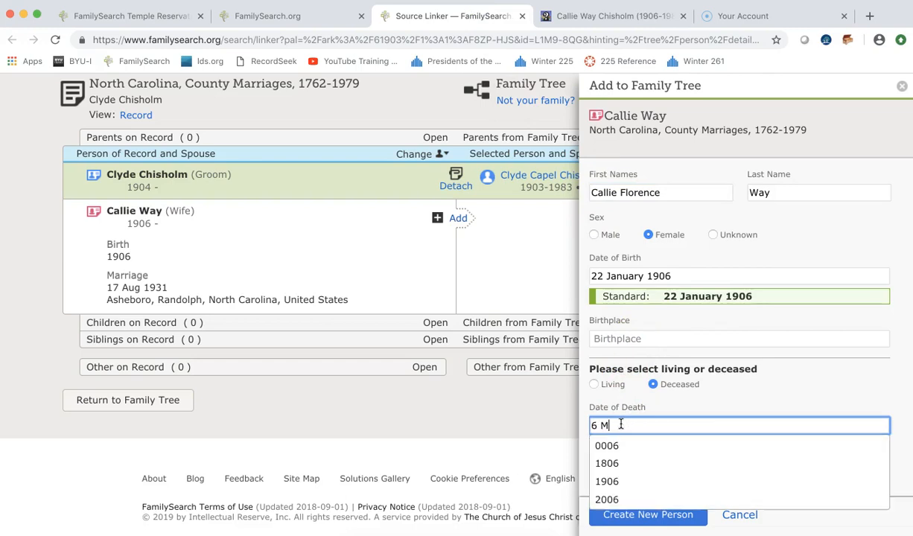
text(ar 1987)
click(620, 425)
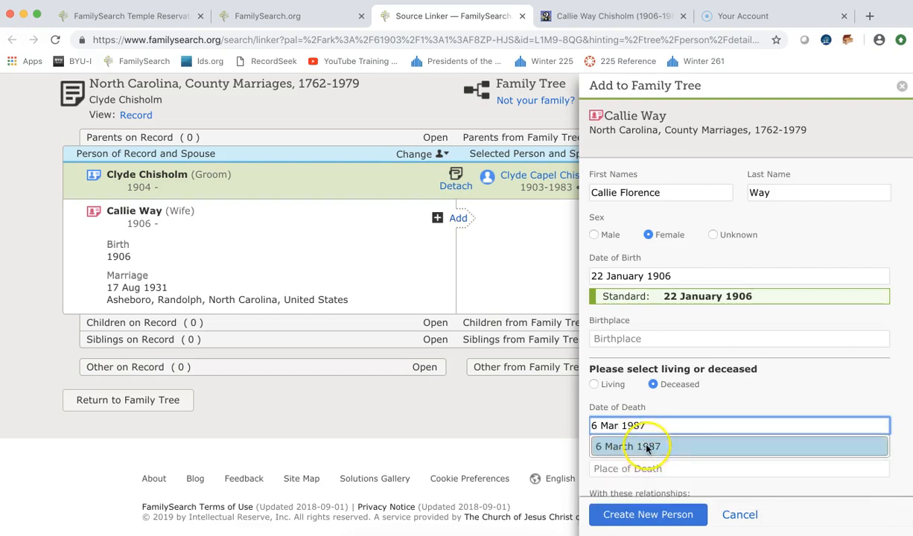
click(647, 447)
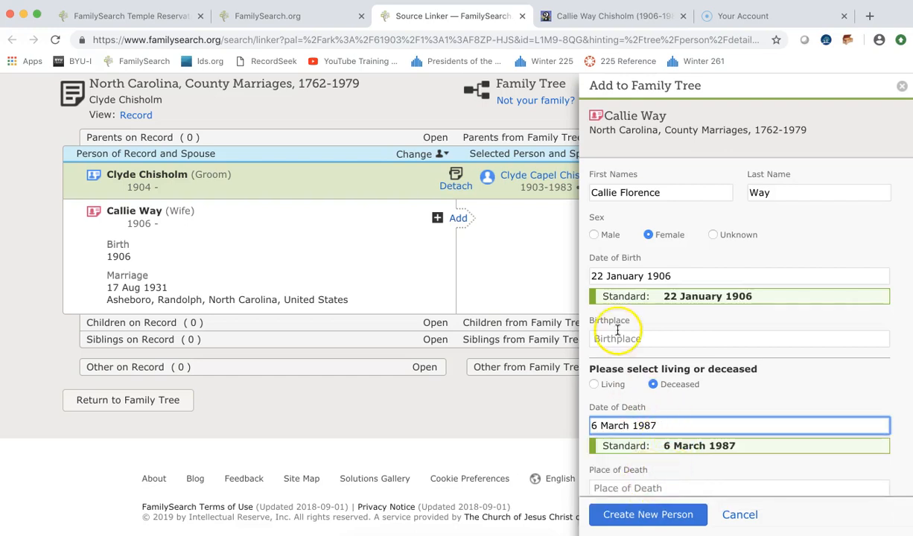
click(586, 14)
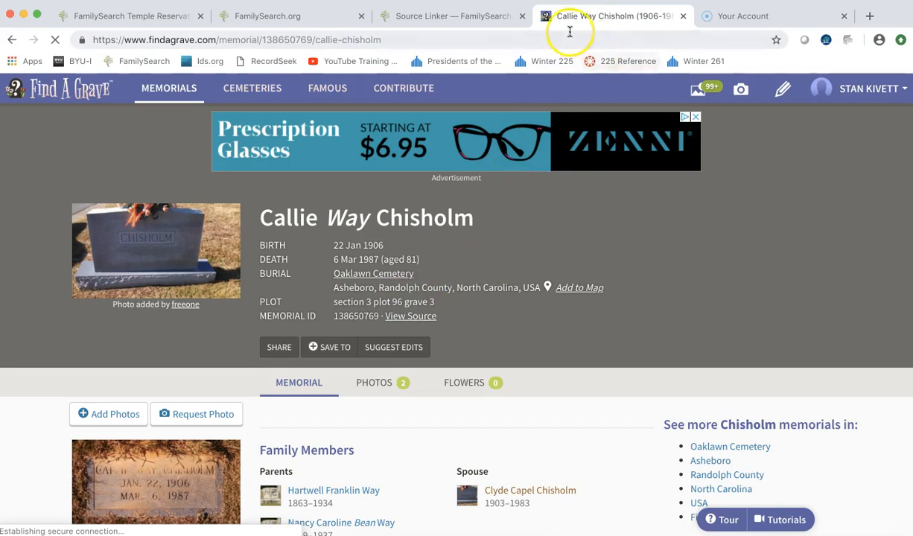
click(443, 16)
scroll(656, 343, down, 2)
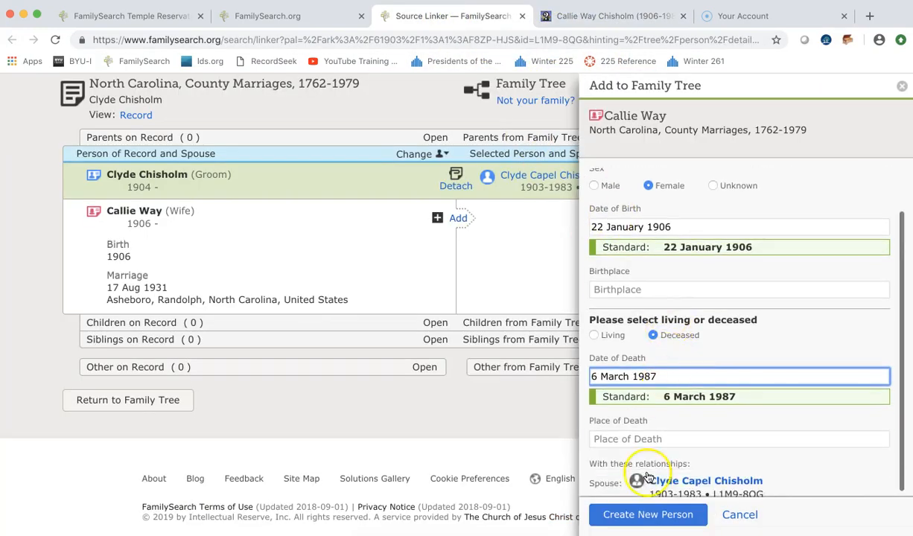
click(637, 524)
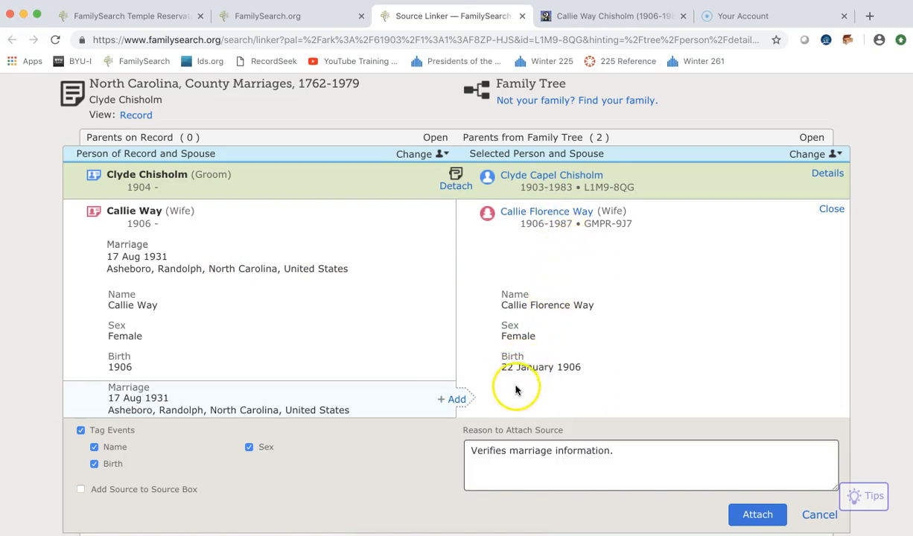
Add the 17 Aug 1931 marriage event and attach the record to Clyde and Callie.
click(457, 400)
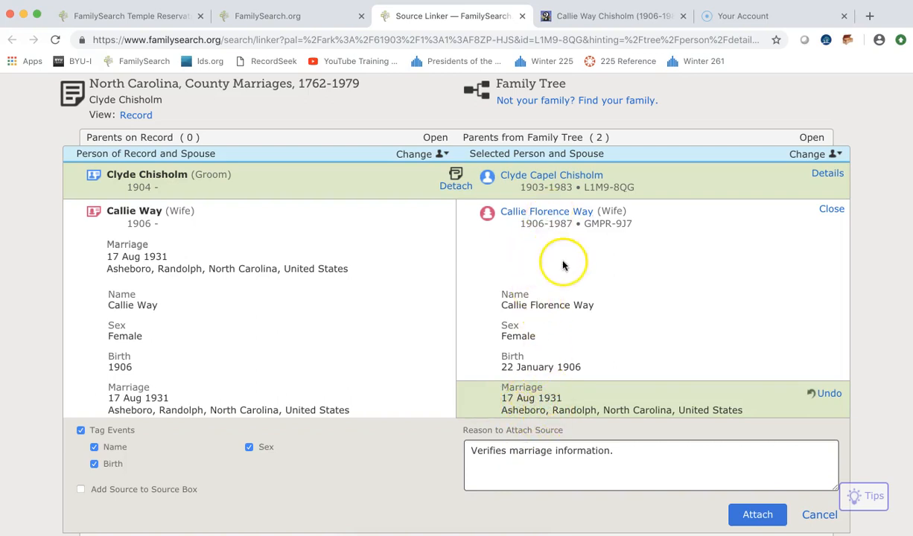
click(774, 515)
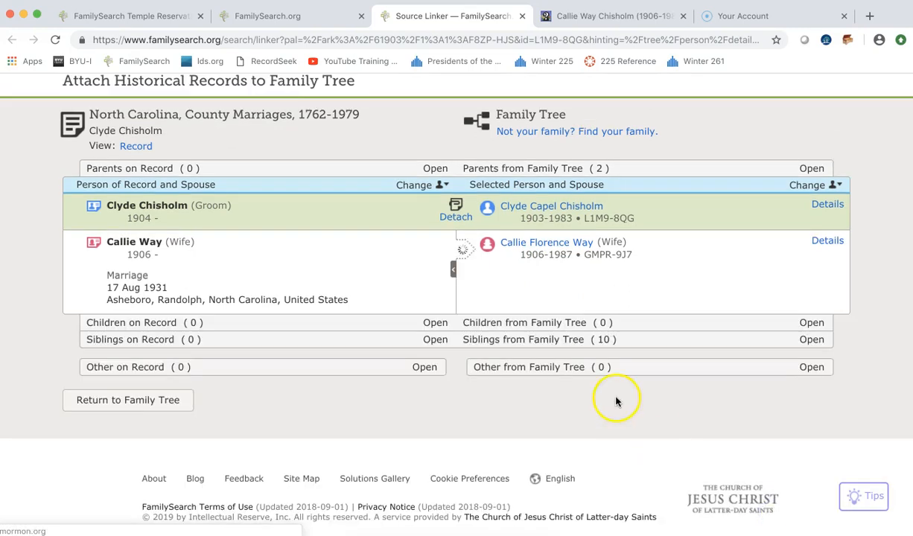
scroll(426, 296, up, 3)
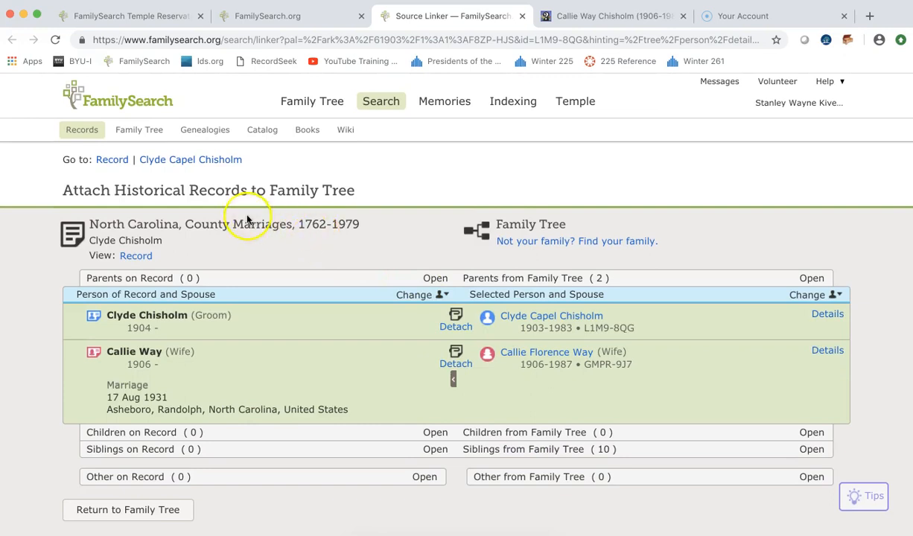
From Clyde's person page, open the Edit Marriage form for the 17 Aug 1931 Asheboro marriage.
click(196, 161)
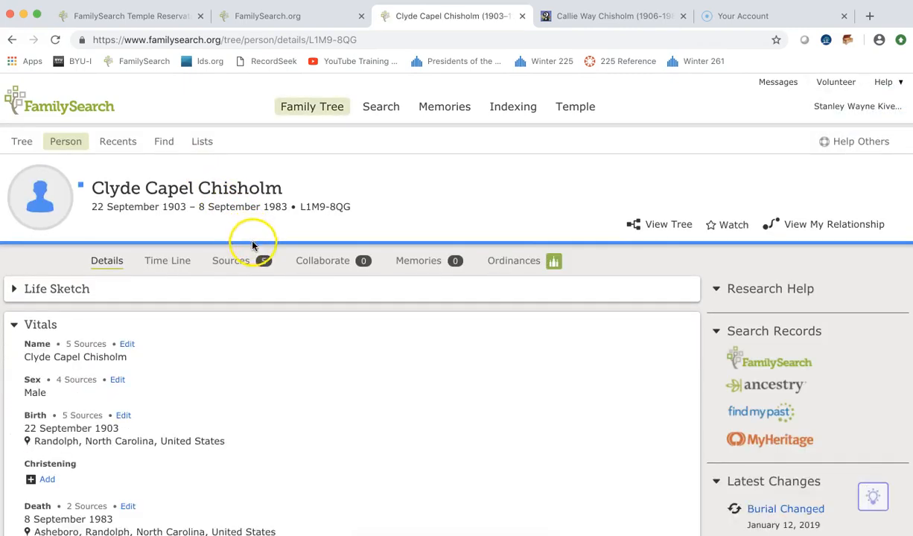
scroll(253, 306, down, 10)
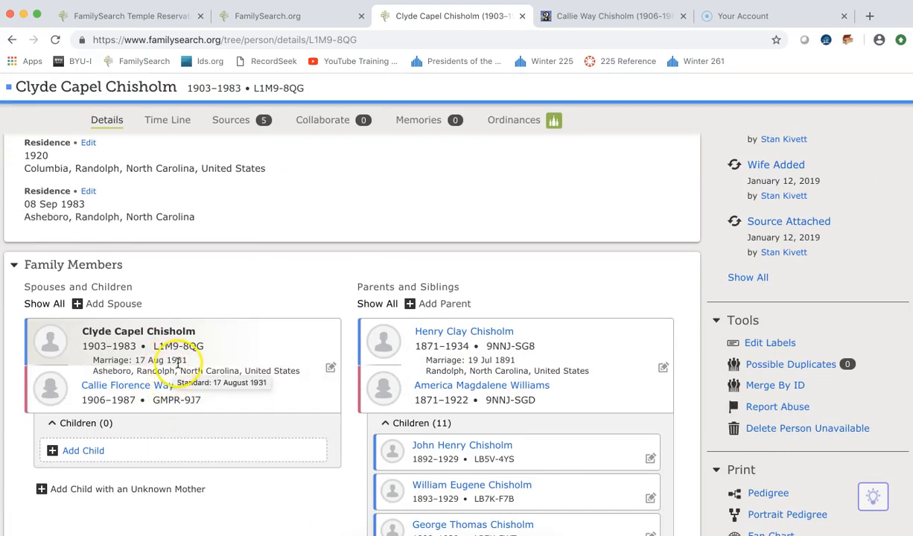
click(330, 369)
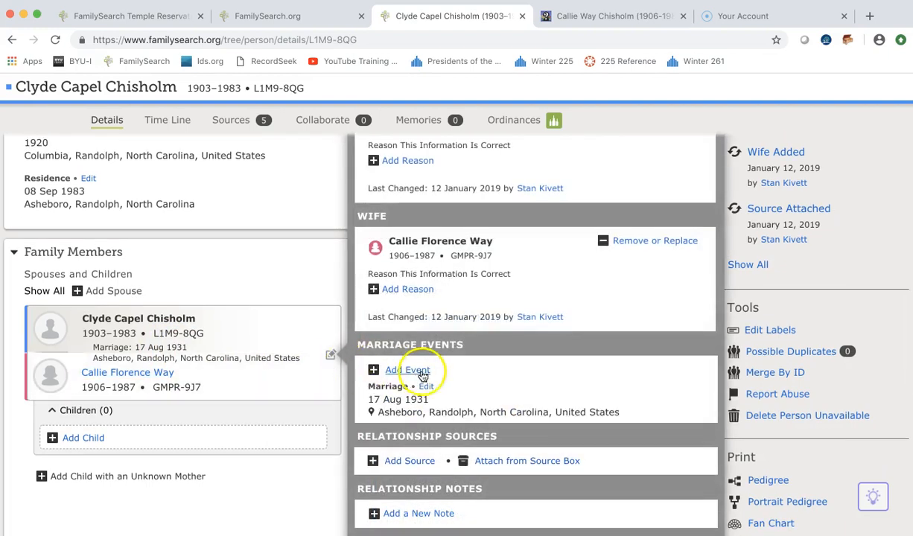
click(422, 387)
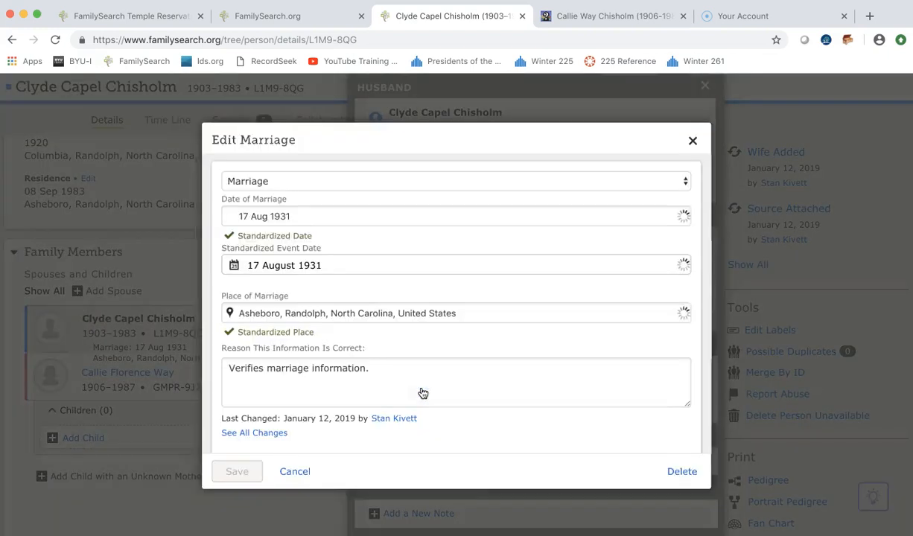
Save the marriage date as 17 August 1931, adding 'Standardized.' to the reason.
click(299, 213)
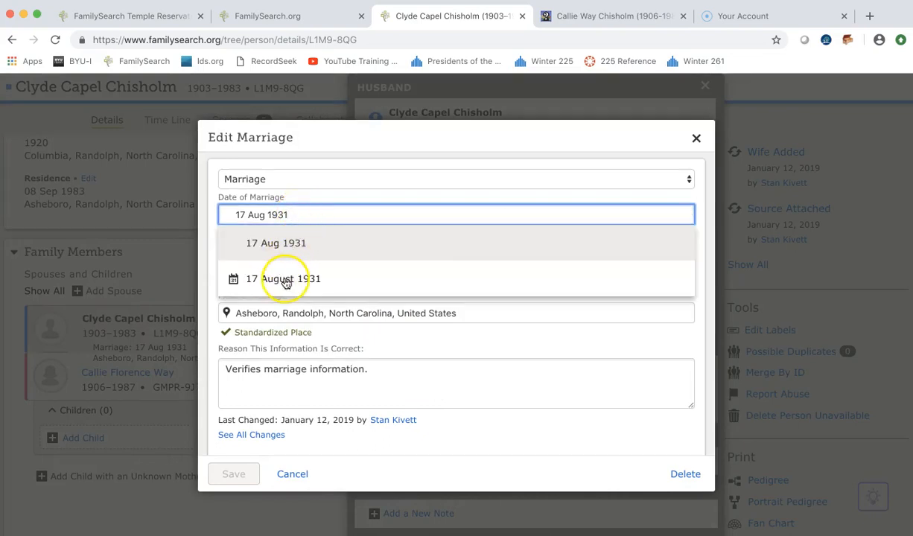
click(289, 281)
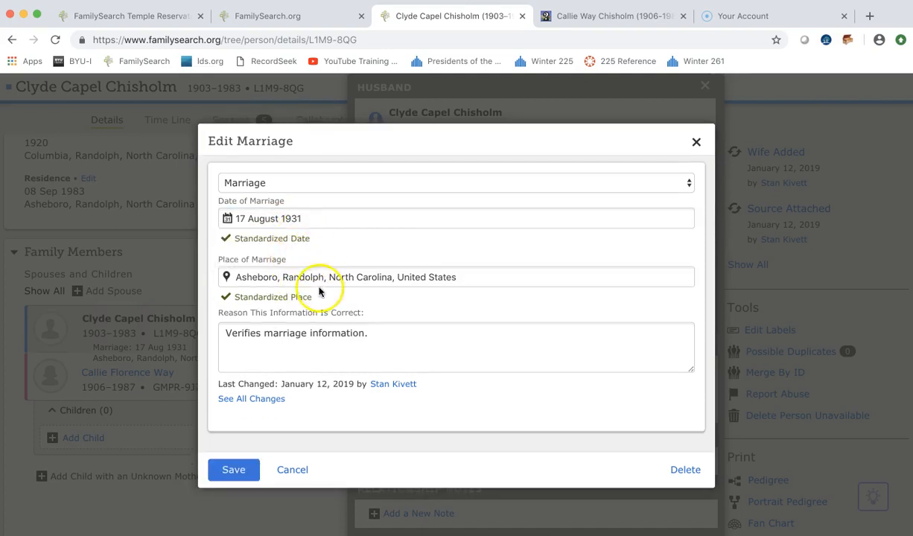
click(386, 333)
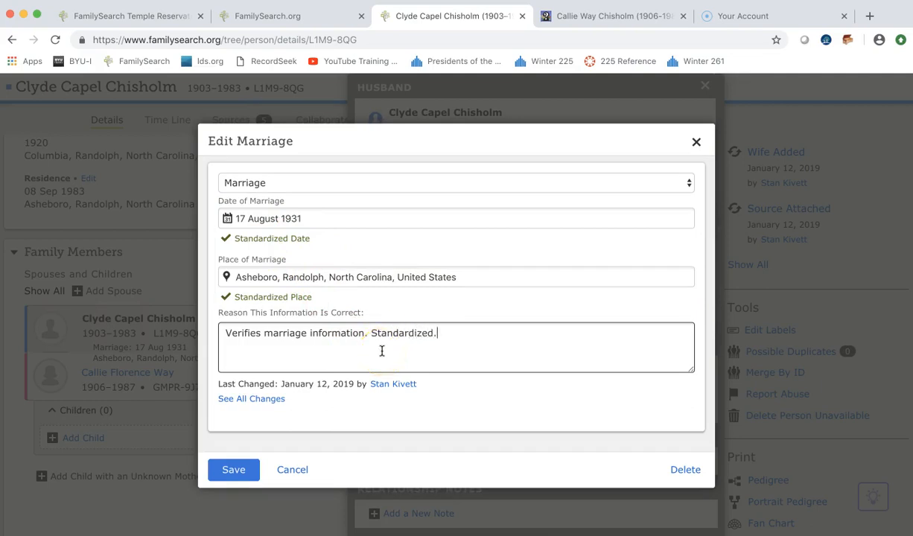
click(240, 468)
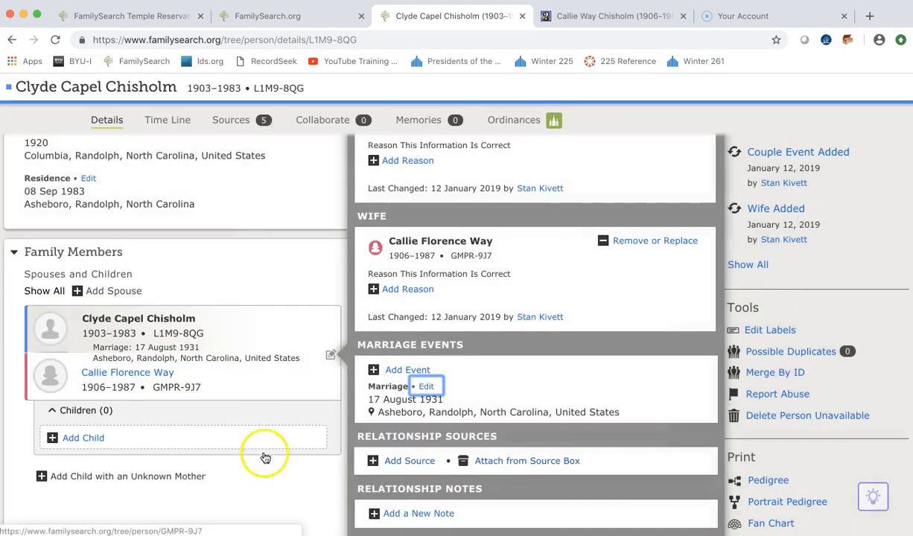
click(280, 481)
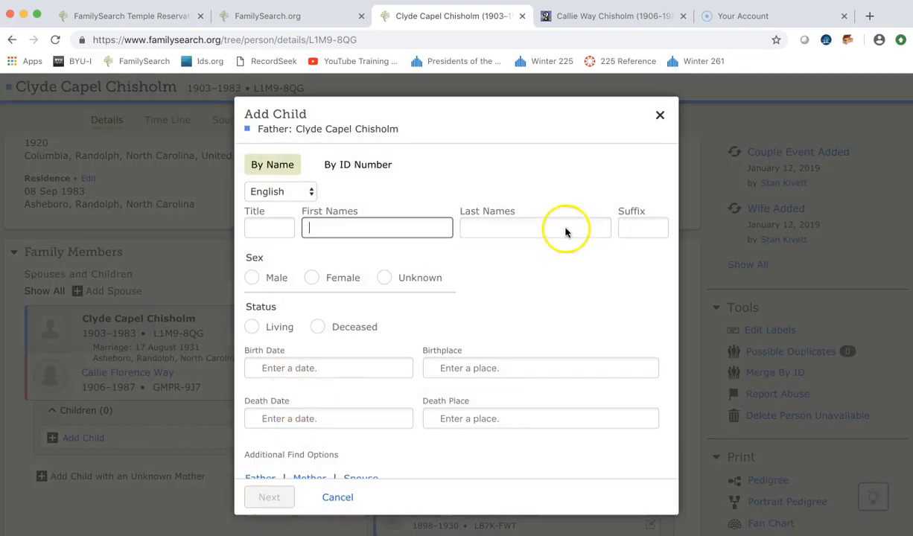
Cancel adding a child and review Clyde's family with Callie, married 17 August 1931.
click(659, 115)
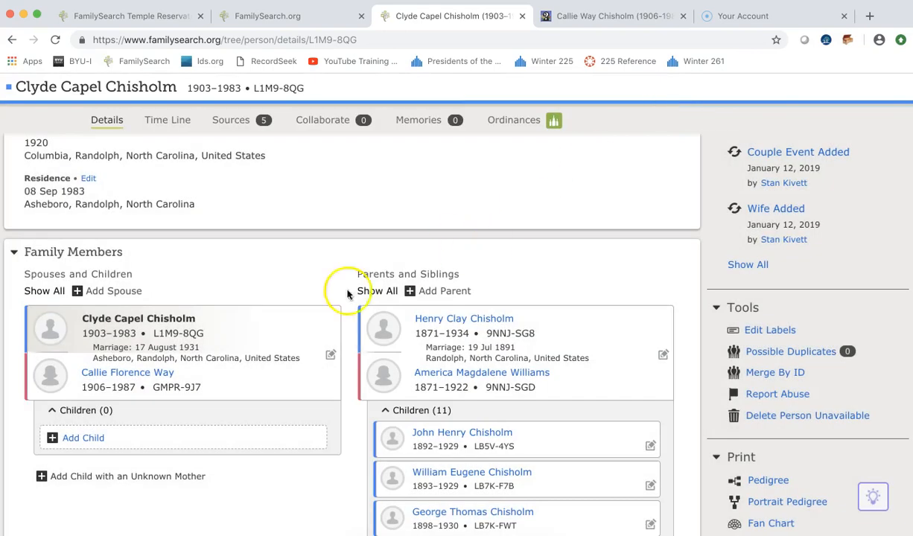
scroll(219, 380, up, 5)
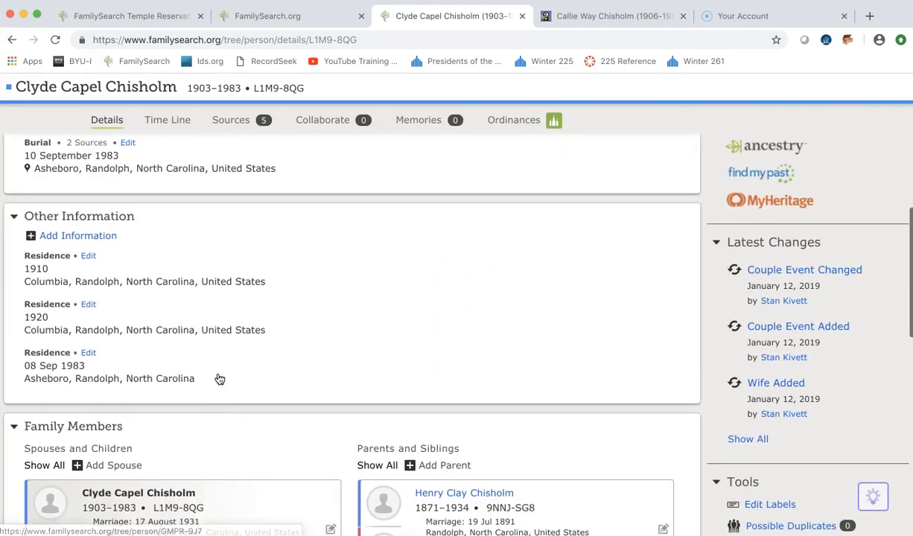
scroll(220, 380, down, 3)
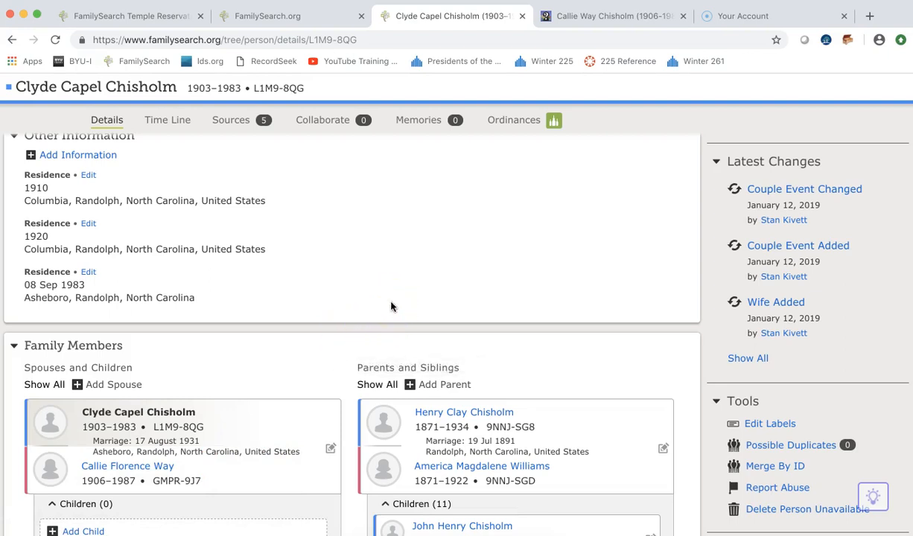
scroll(391, 306, down, 10)
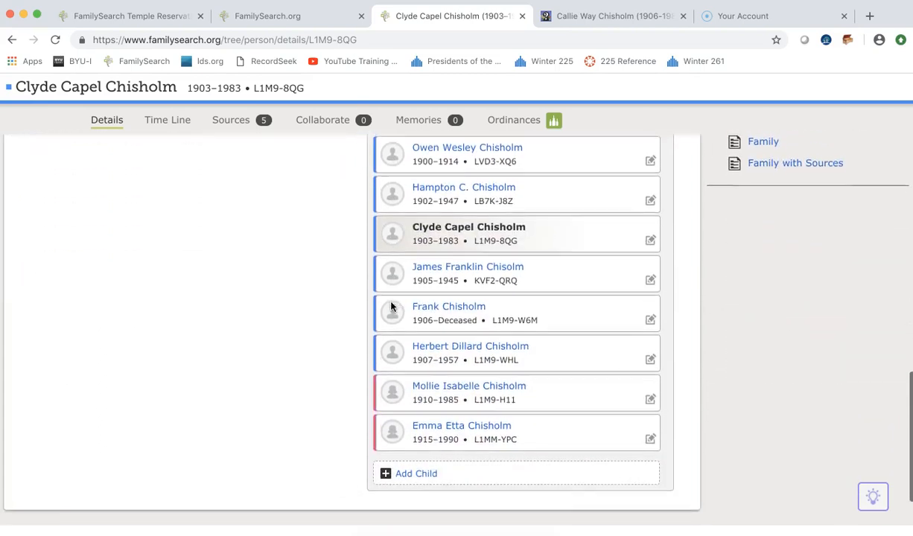
scroll(391, 306, up, 10)
scroll(391, 306, up, 5)
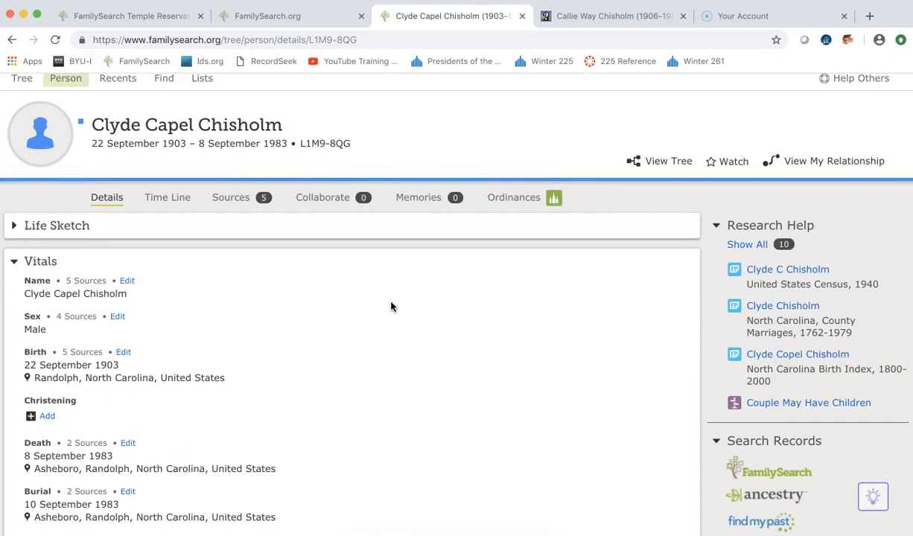
scroll(391, 306, down, 10)
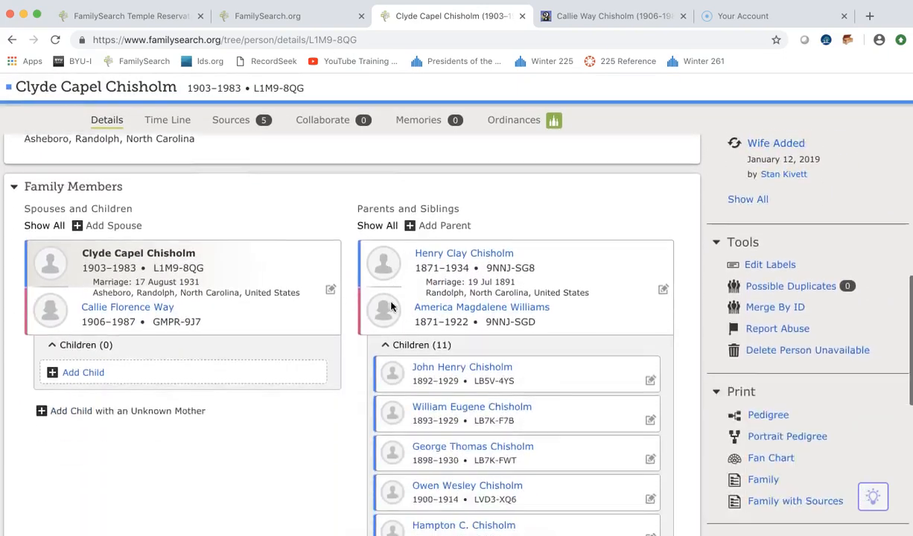
scroll(391, 306, down, 2)
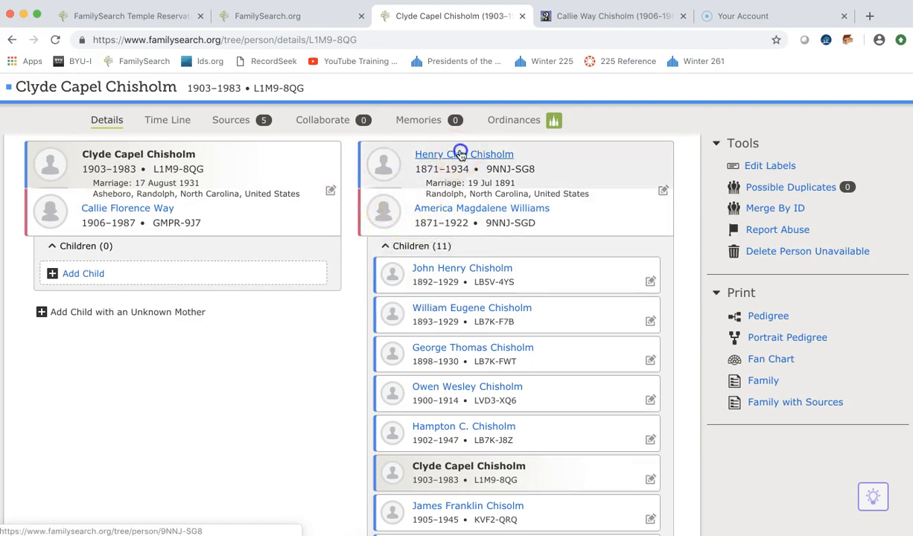
mouse_move(461, 154)
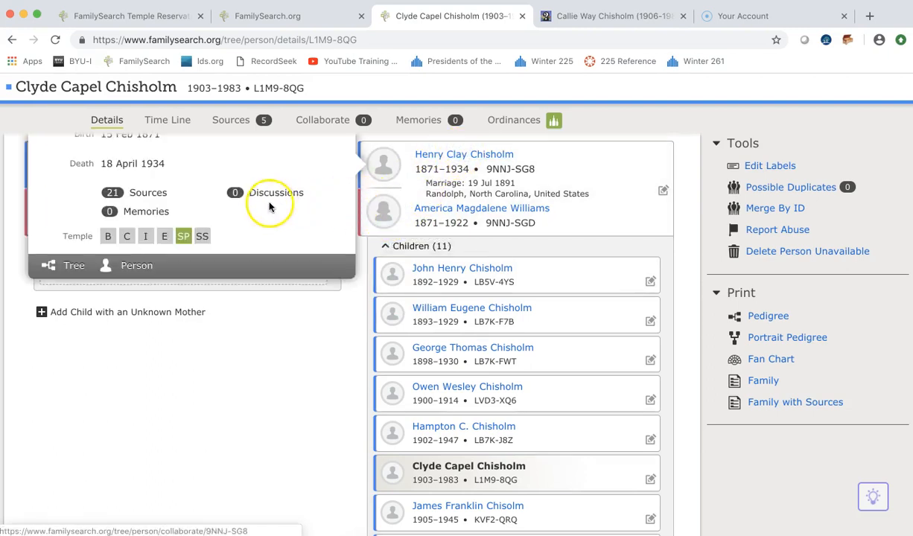
scroll(275, 209, up, 2)
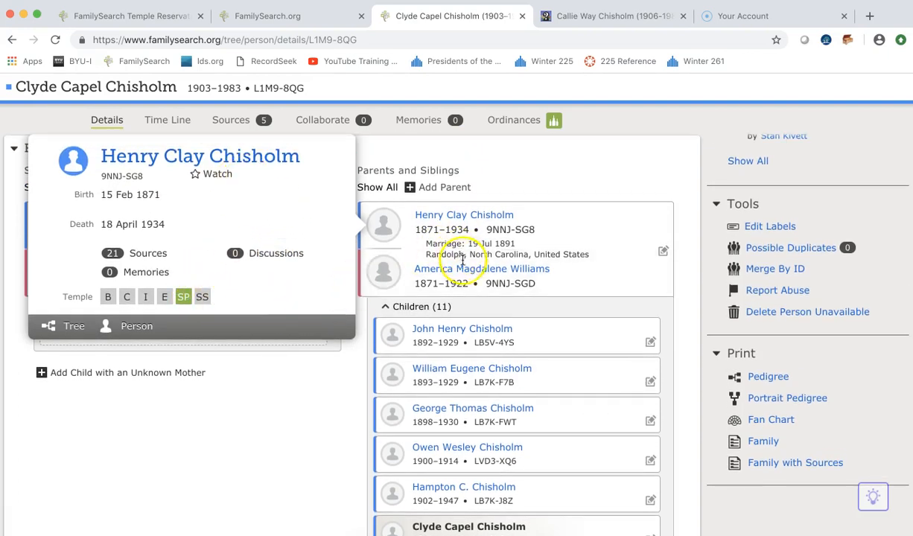
mouse_move(471, 274)
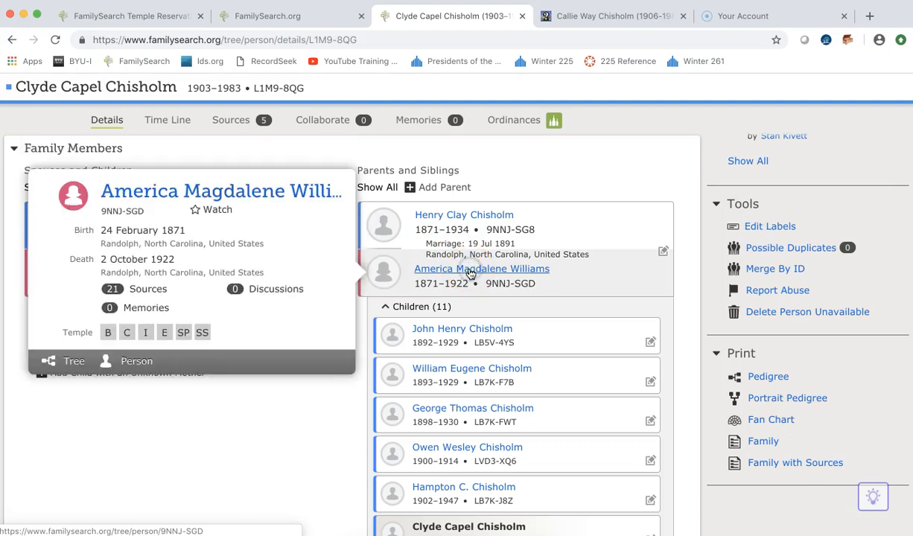
mouse_move(457, 332)
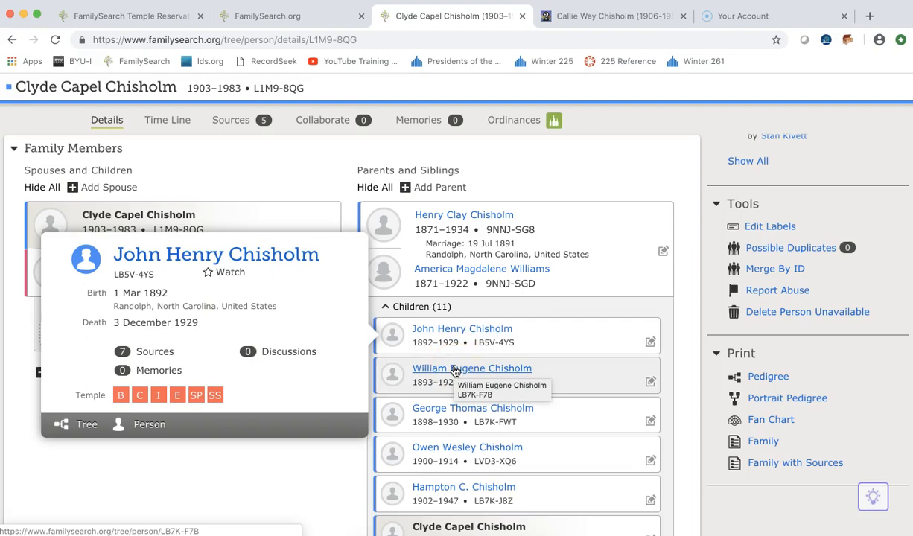
mouse_move(455, 372)
scroll(455, 371, down, 3)
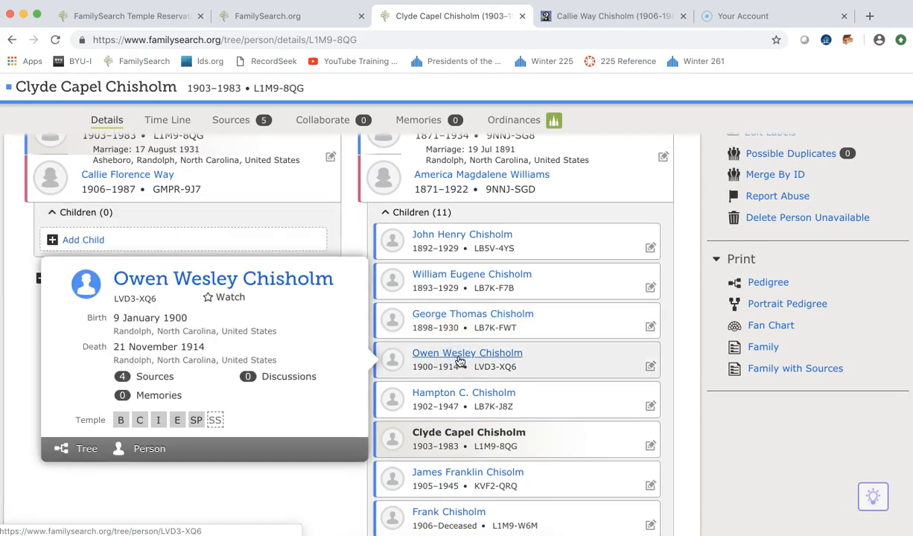
click(440, 401)
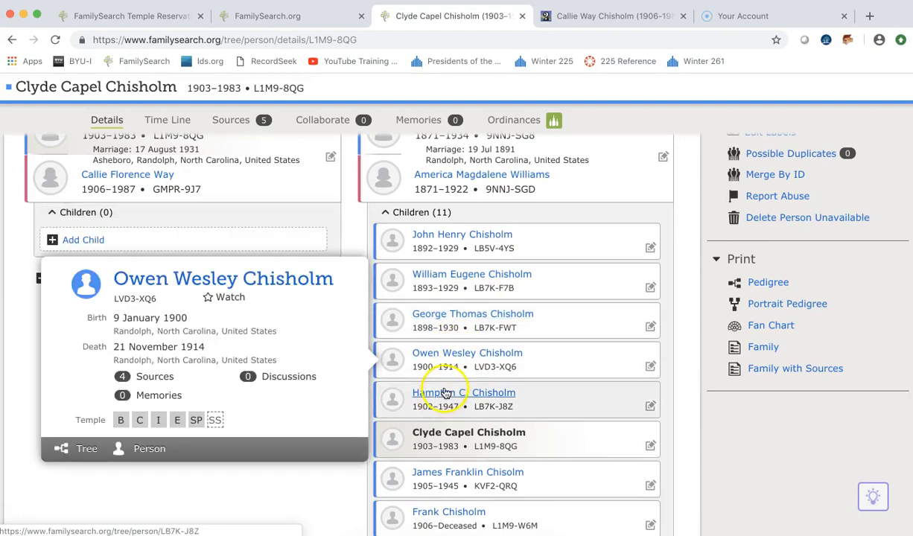
scroll(450, 409, down, 3)
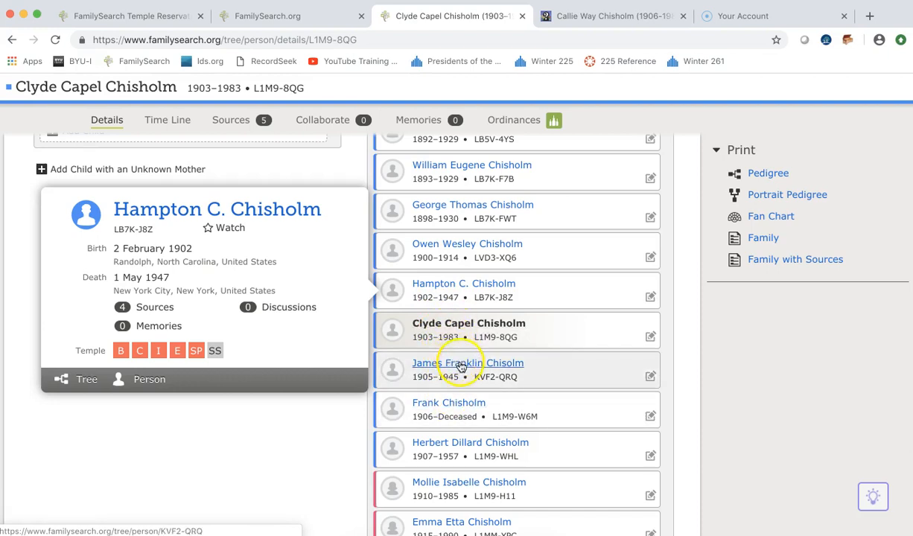
mouse_move(460, 364)
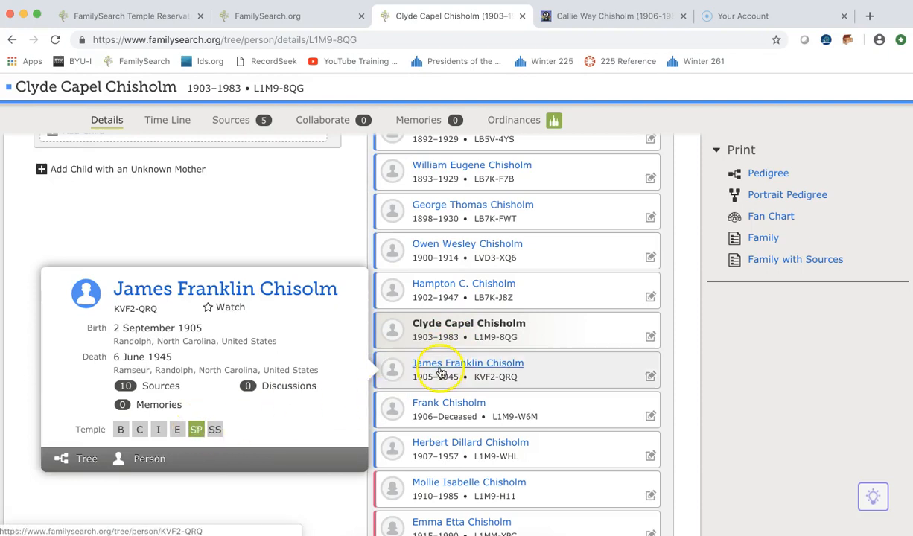
mouse_move(449, 406)
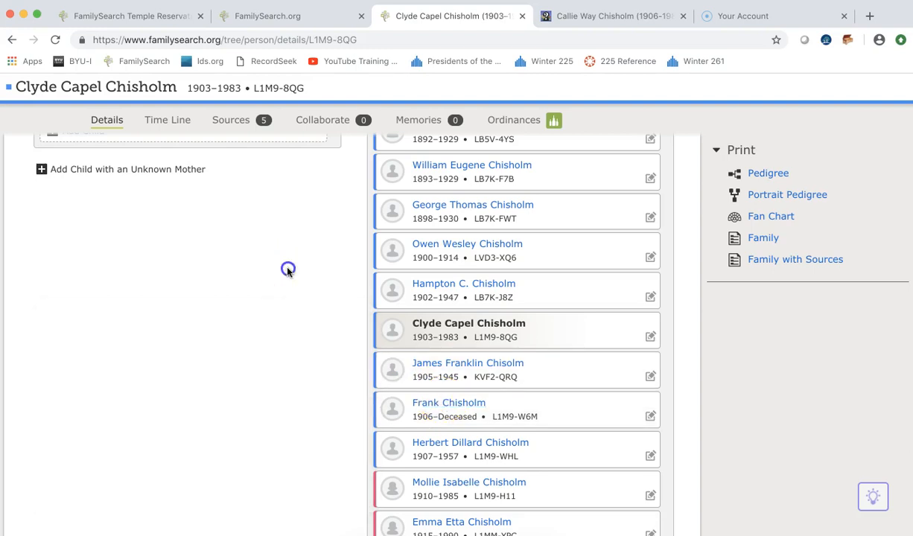
scroll(290, 270, up, 1)
scroll(291, 270, up, 10)
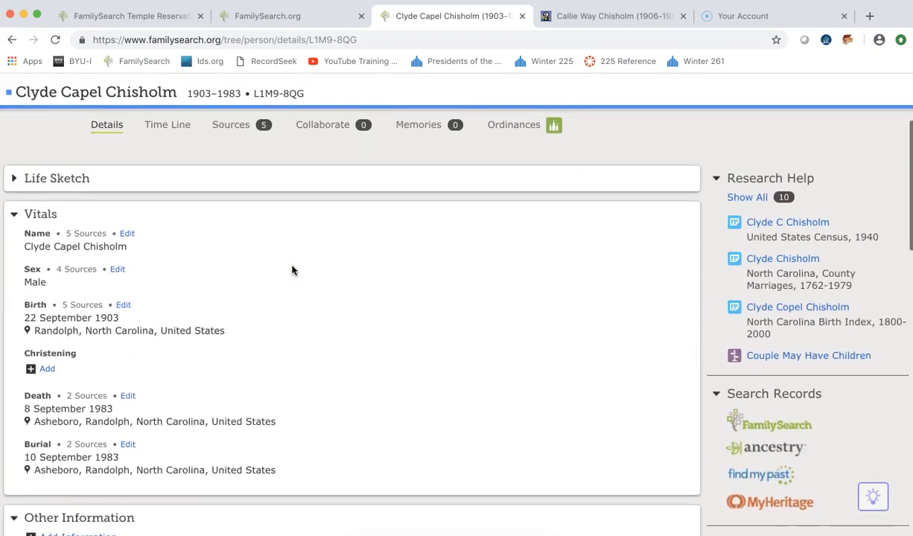
click(231, 103)
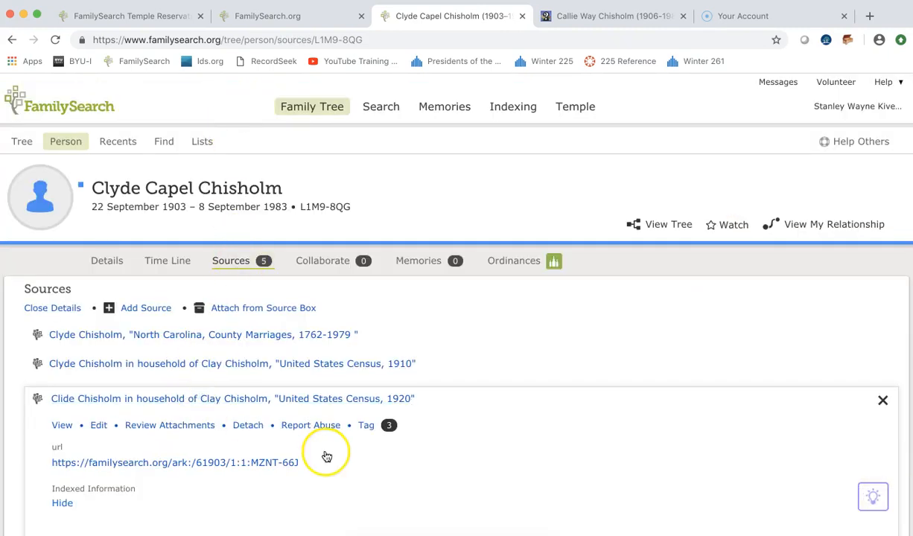
scroll(367, 459, down, 2)
scroll(367, 459, down, 15)
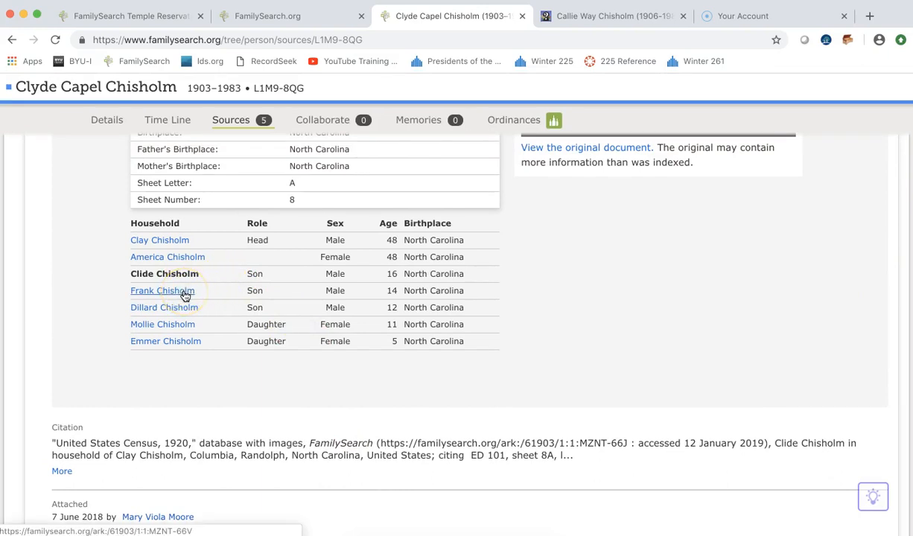
click(169, 315)
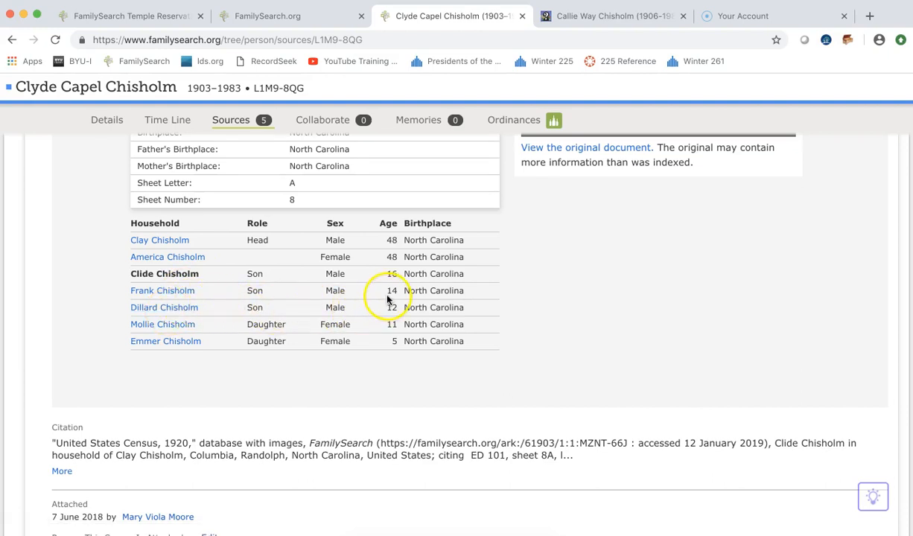
scroll(389, 294, up, 2)
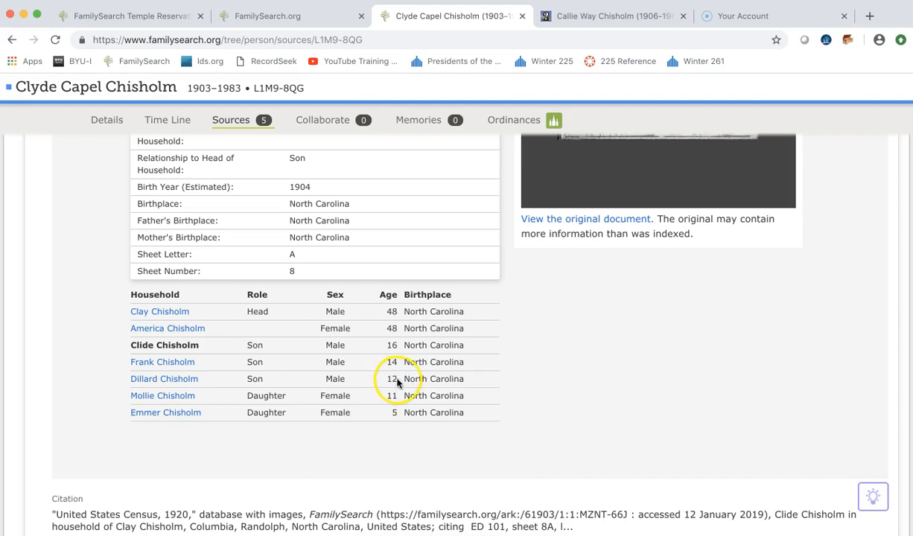
scroll(395, 379, up, 5)
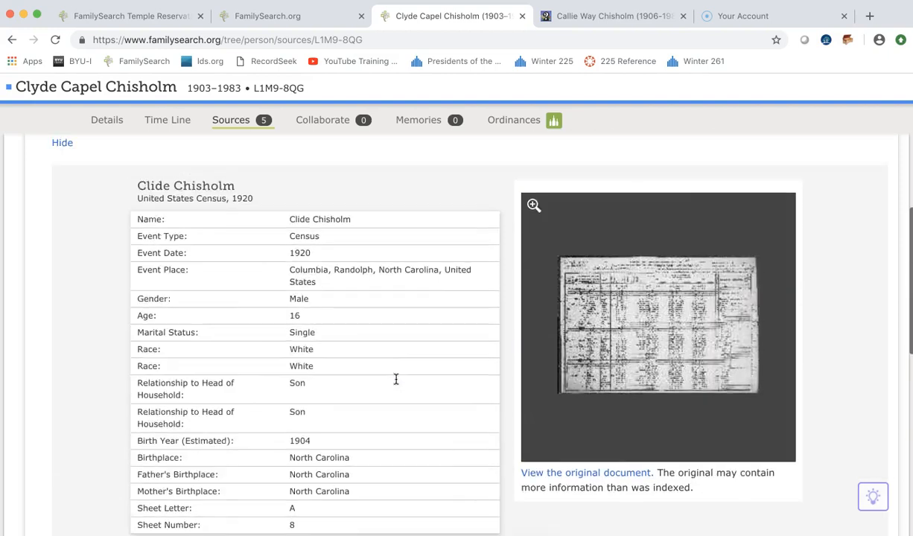
scroll(395, 379, up, 1)
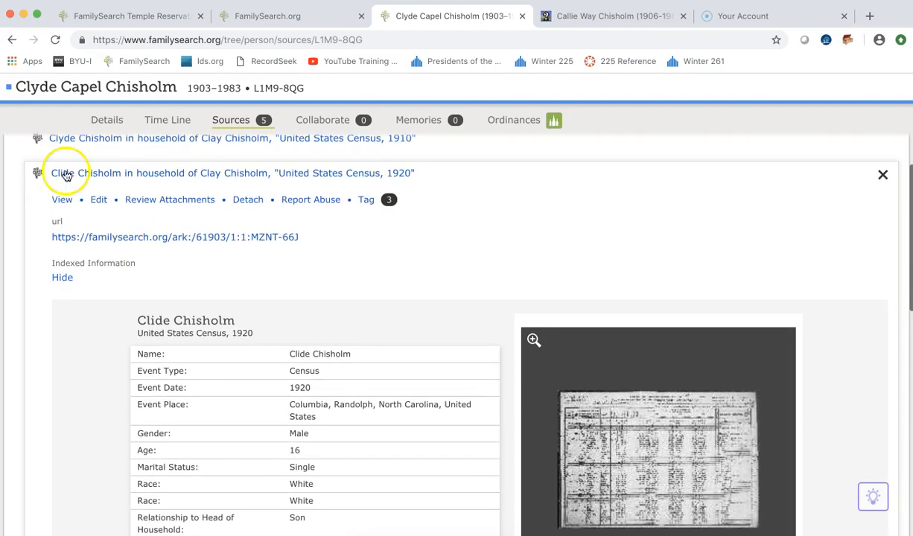
click(104, 120)
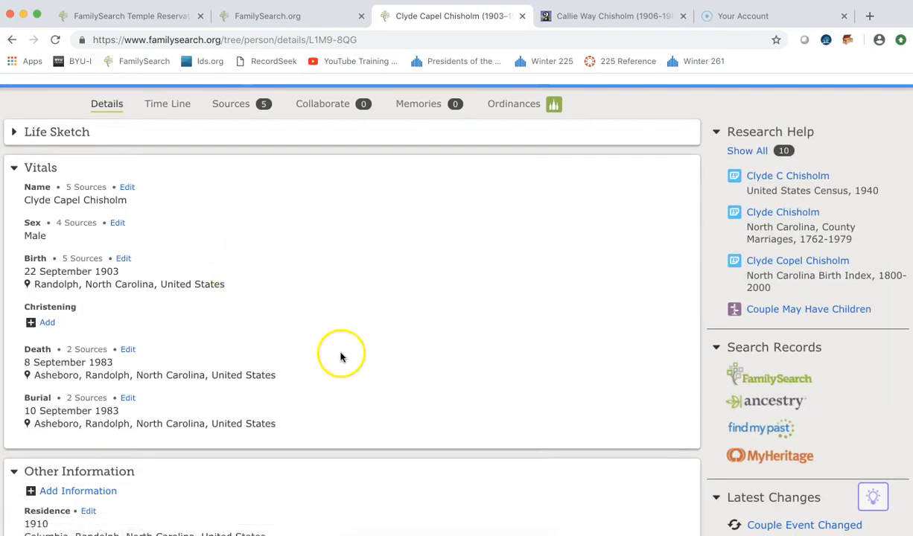
scroll(340, 356, down, 10)
scroll(340, 357, down, 3)
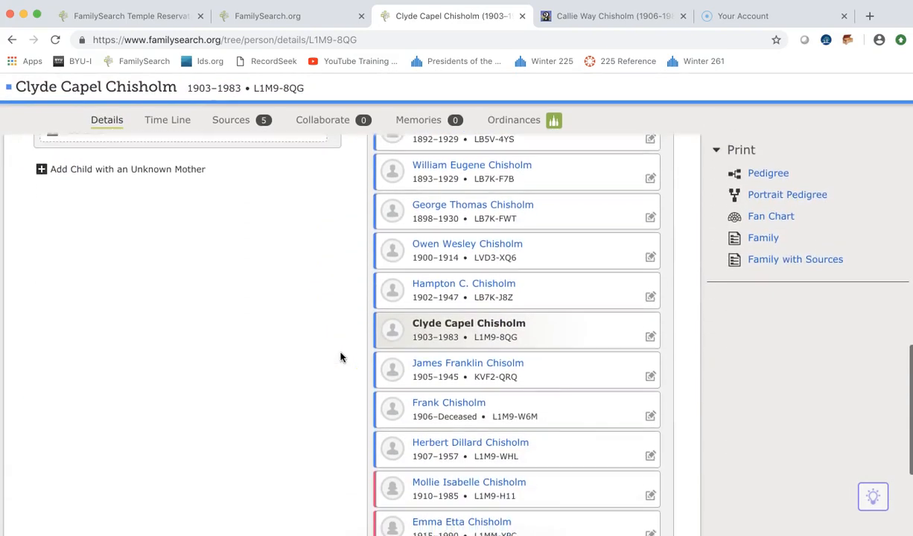
click(424, 405)
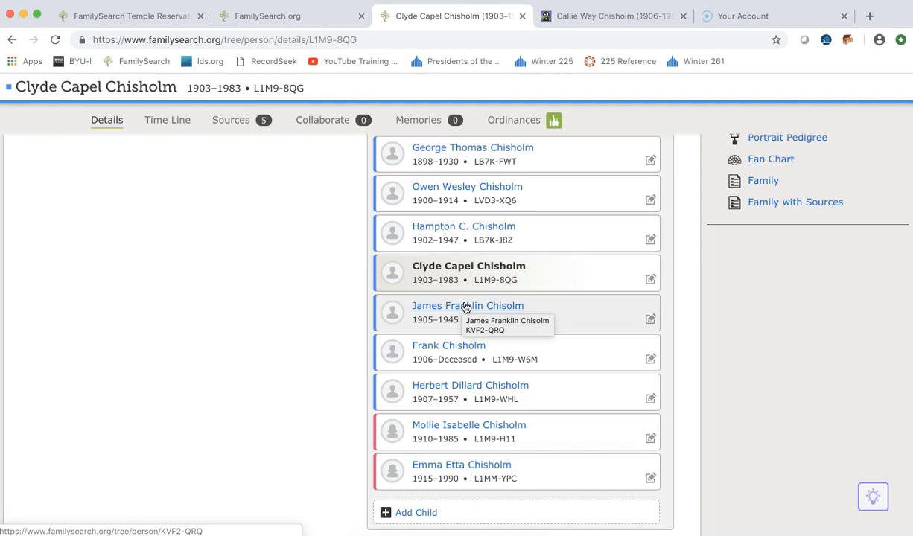
click(470, 395)
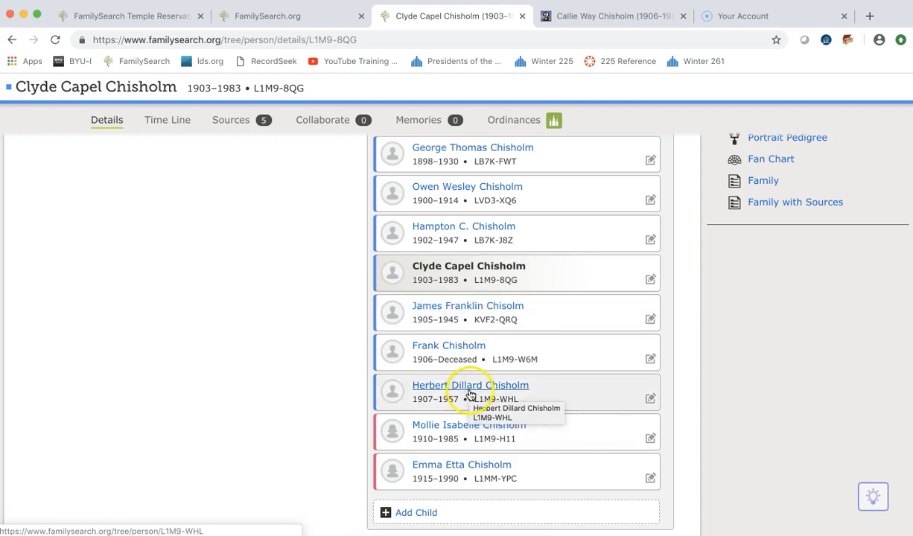
click(437, 312)
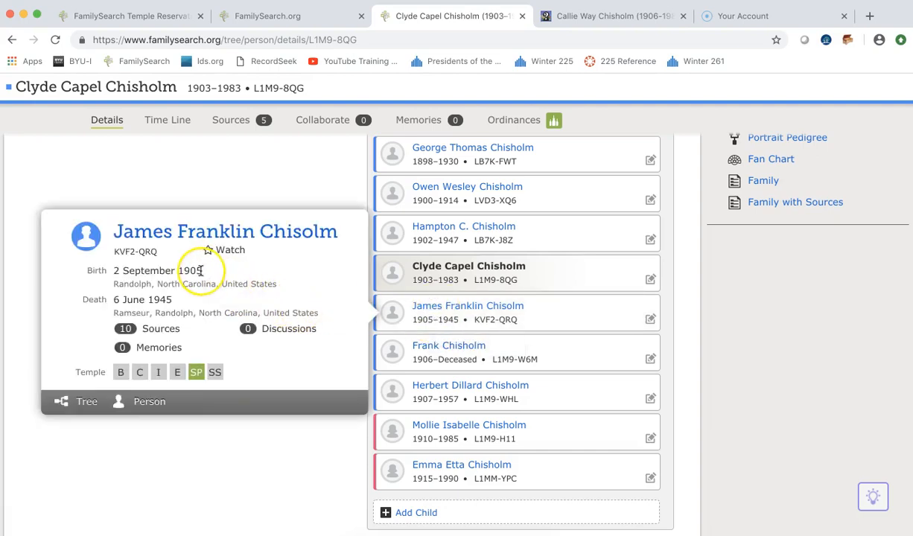
click(438, 348)
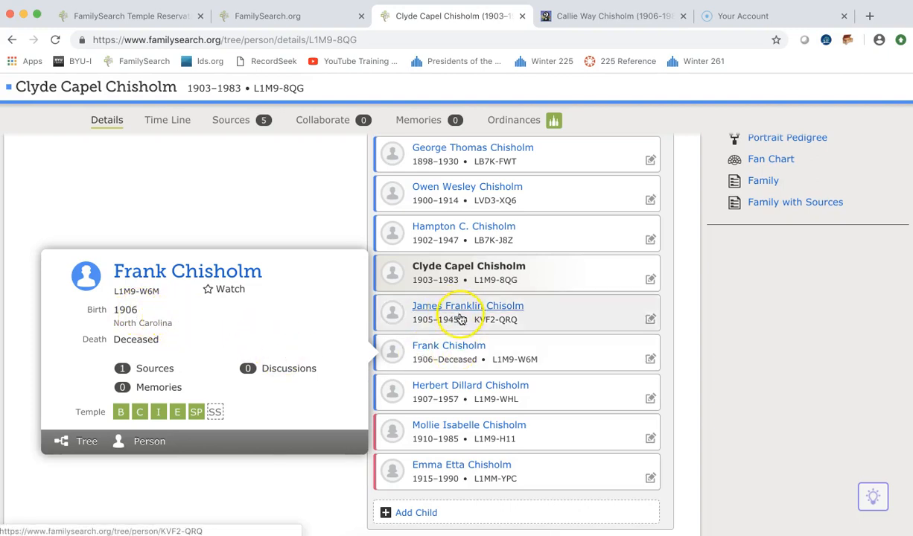
click(442, 388)
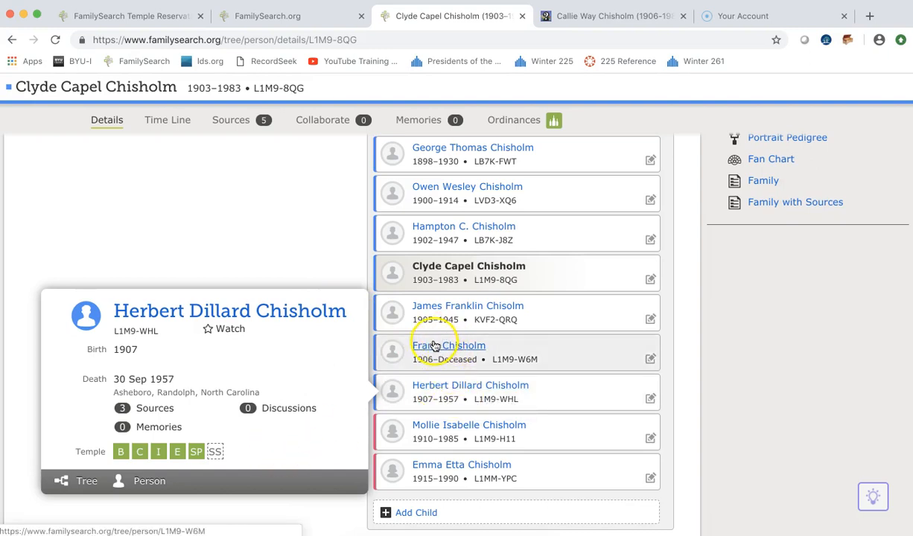
mouse_move(435, 346)
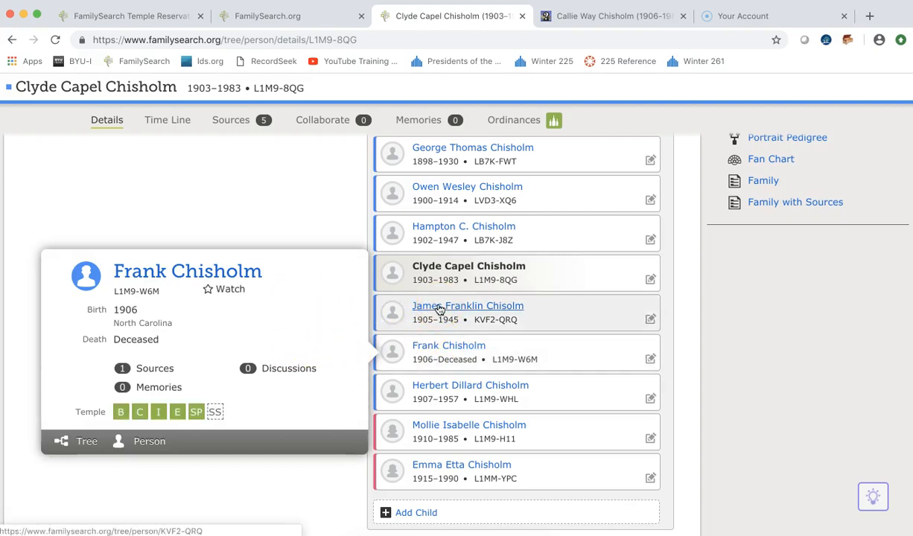
mouse_move(439, 310)
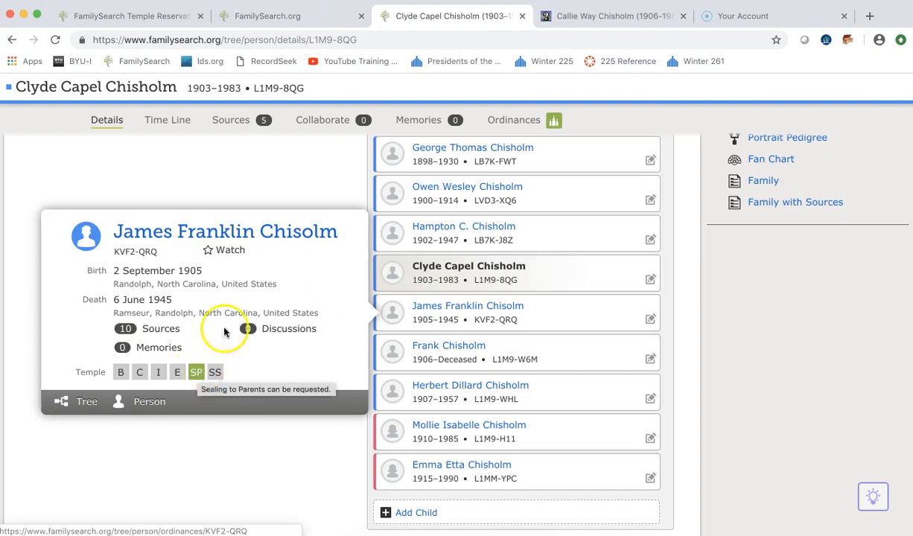
scroll(309, 283, up, 5)
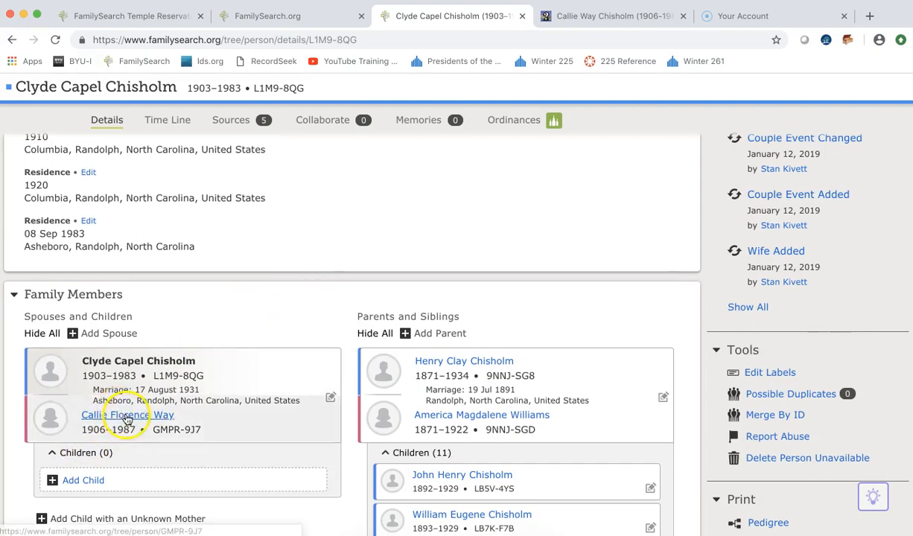
mouse_move(128, 419)
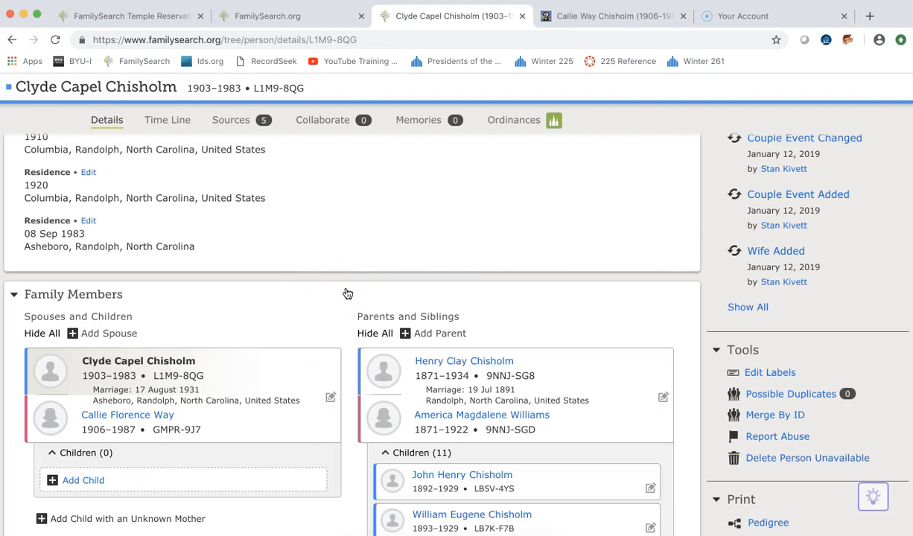
scroll(347, 294, up, 15)
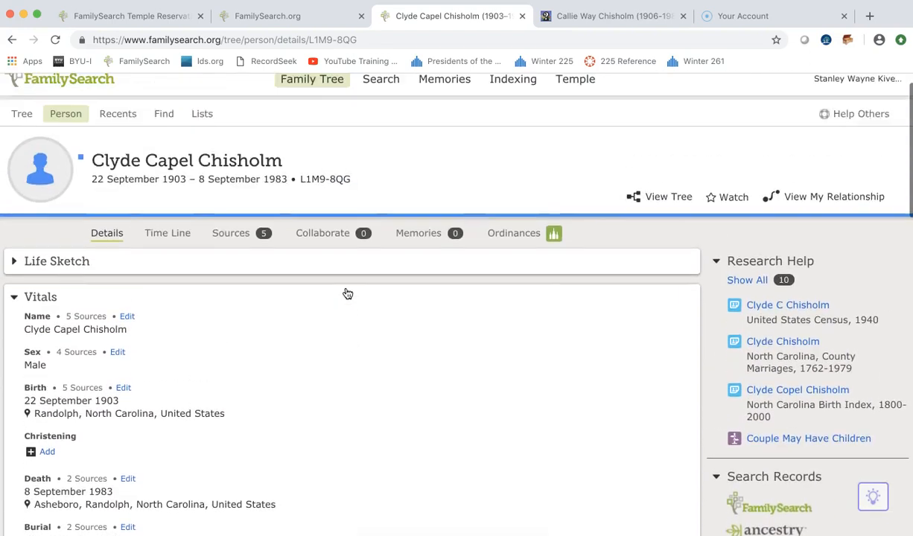
scroll(347, 293, up, 1)
click(514, 262)
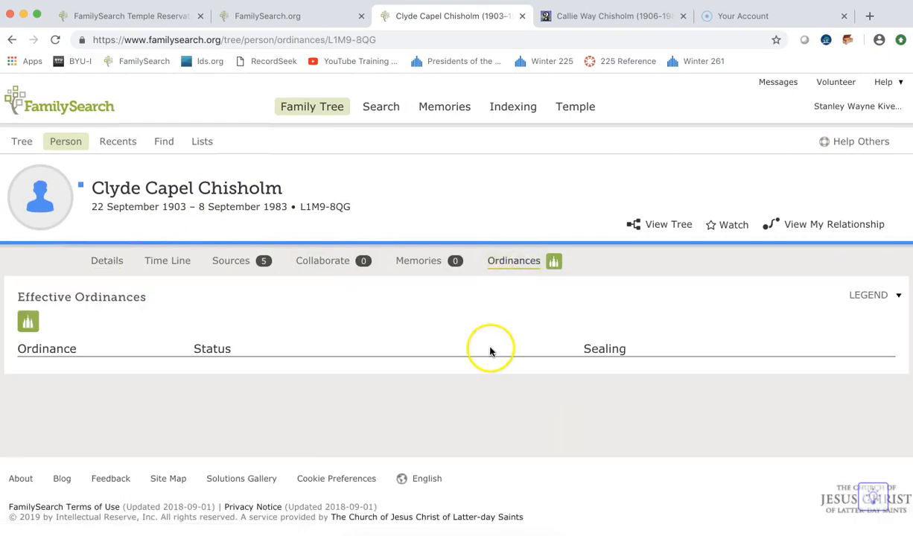
scroll(476, 342, down, 5)
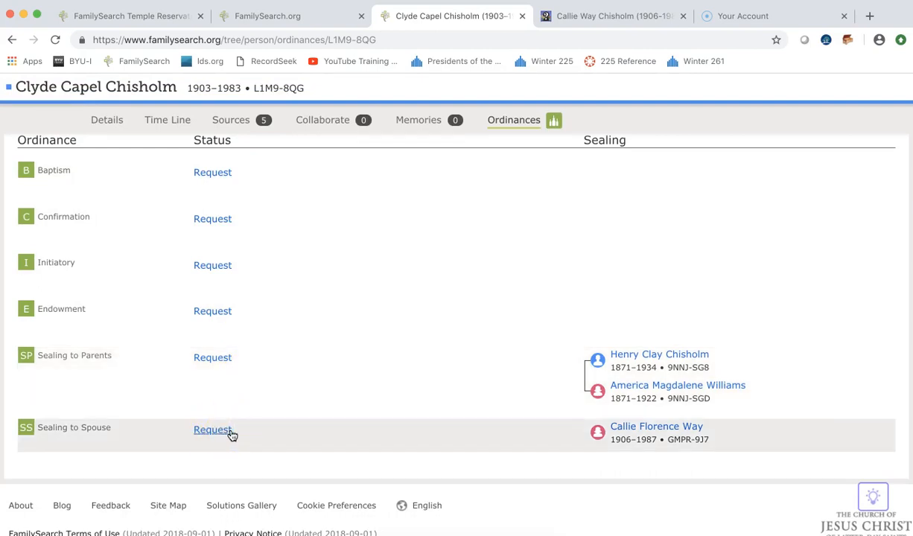
scroll(275, 350, up, 5)
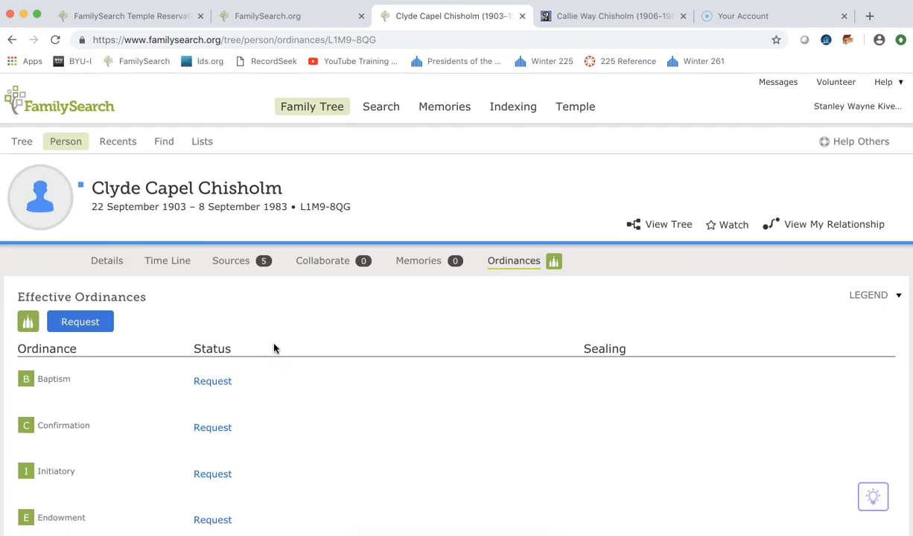
click(108, 264)
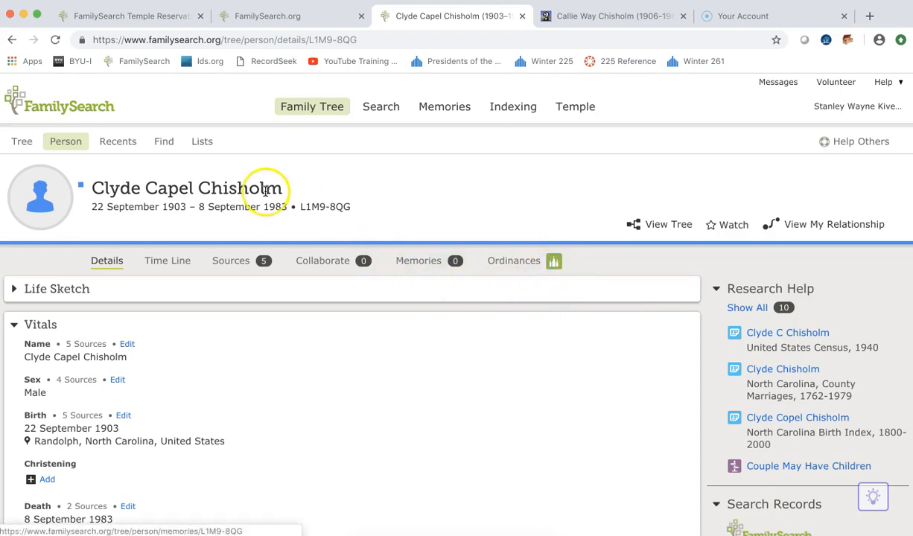
scroll(326, 358, down, 10)
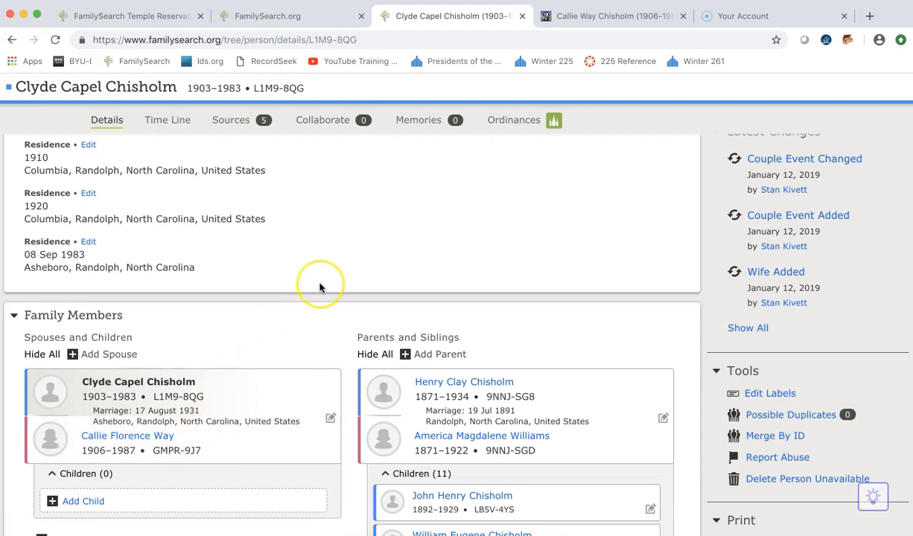
scroll(320, 287, up, 3)
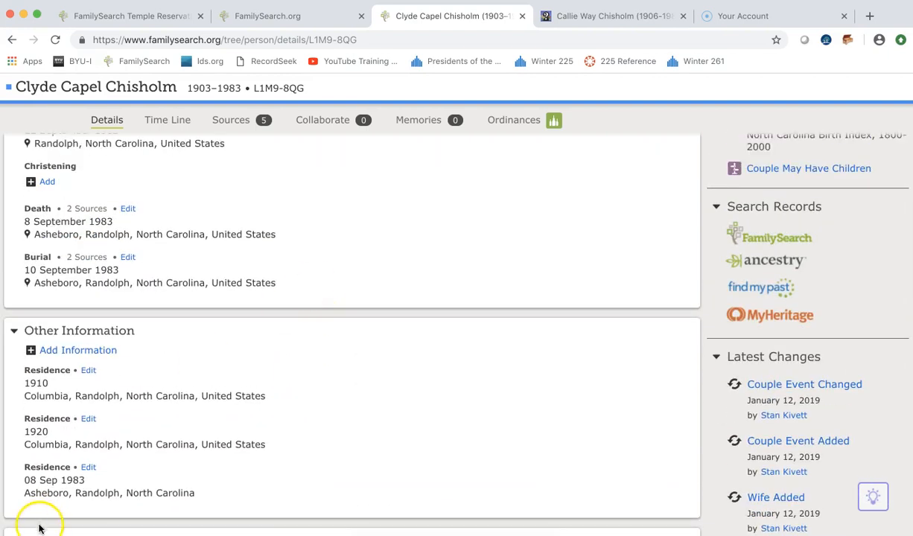